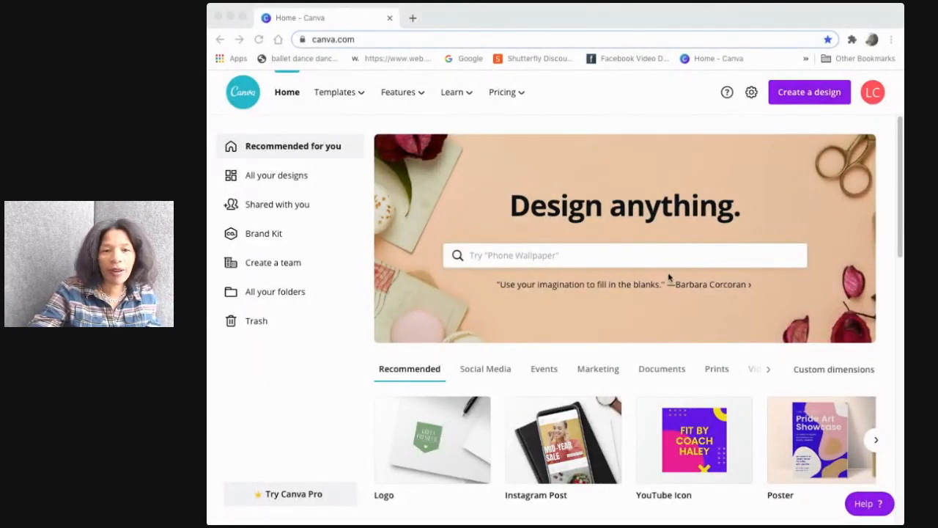
Review the Free, Pro and Enterprise pricing plans, then return to the home page
left_click(731, 28)
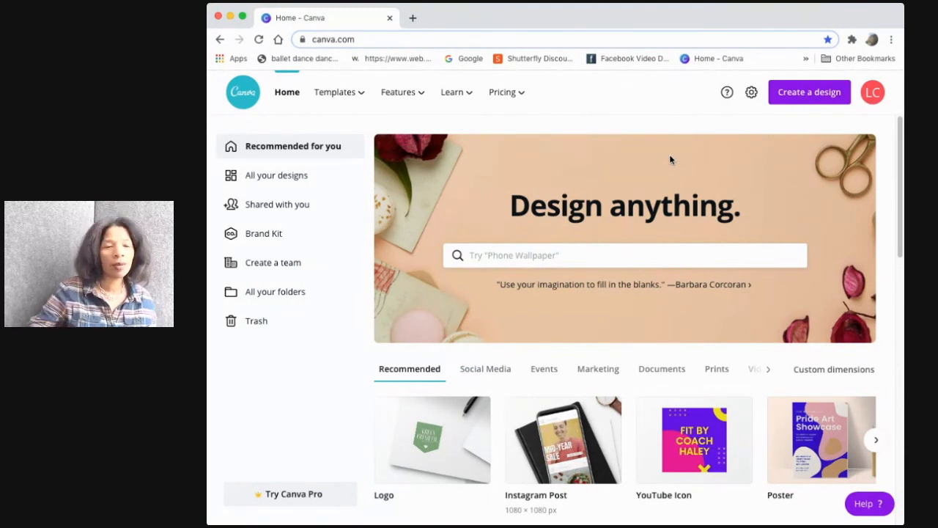
left_click(509, 96)
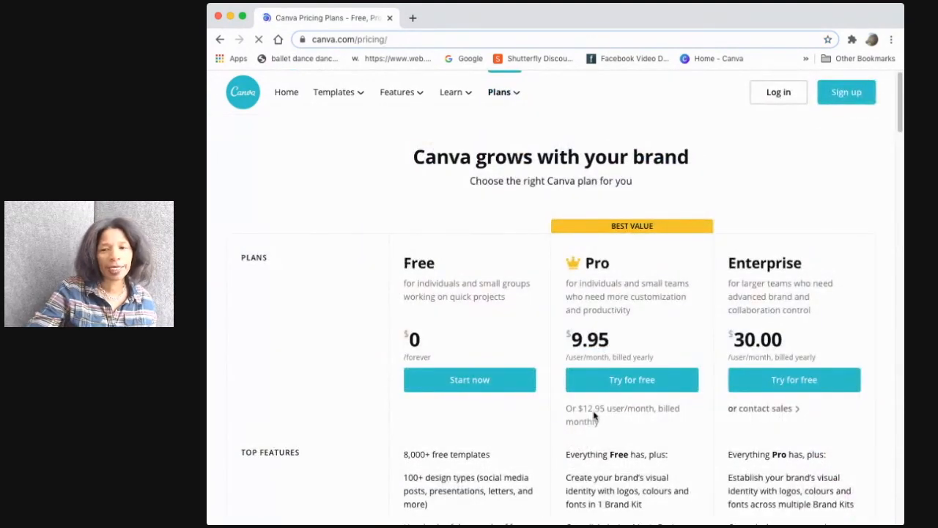
scroll(616, 359, "down", 2)
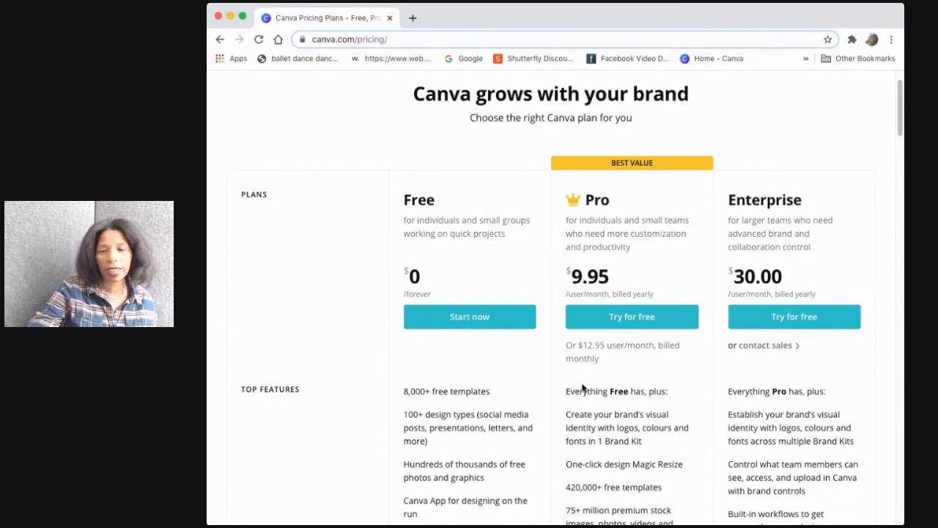
scroll(578, 379, "down", 2)
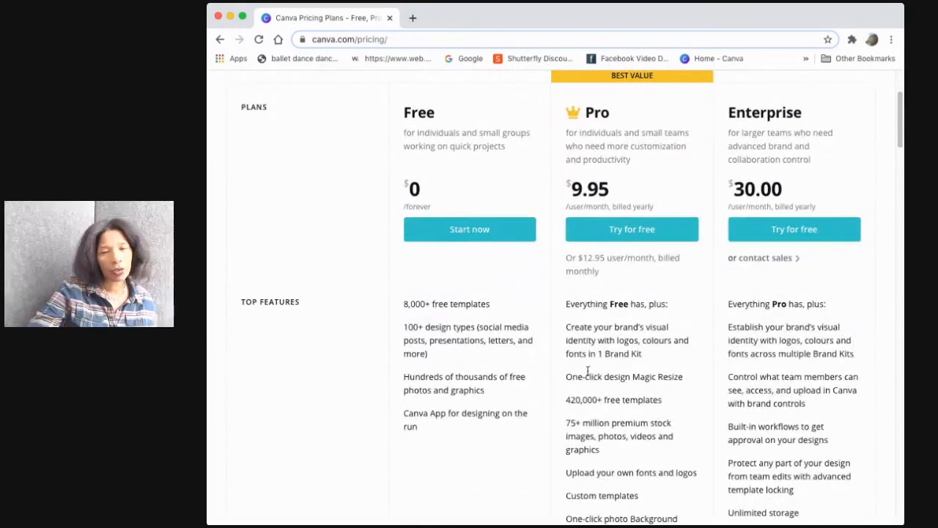
scroll(586, 375, "up", 3)
left_click(219, 39)
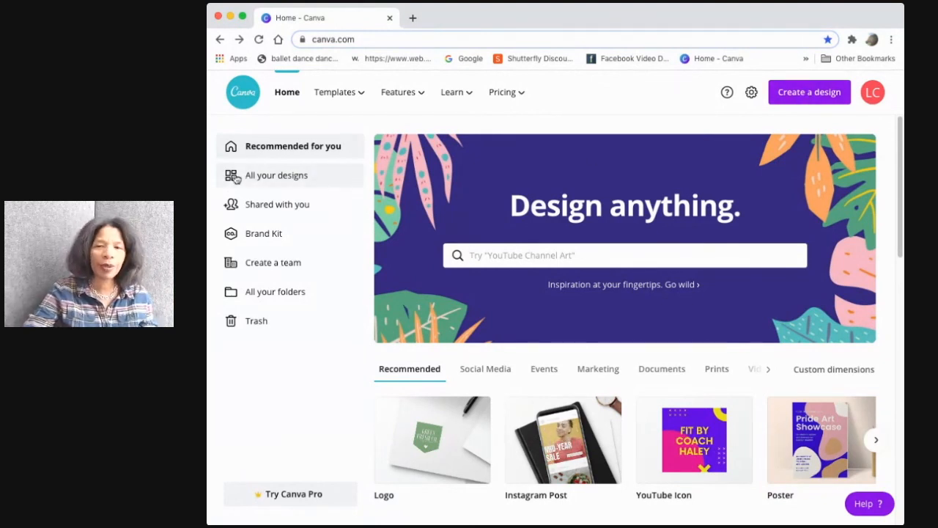
Browse the suggested design types available for creating a new design
left_click(814, 100)
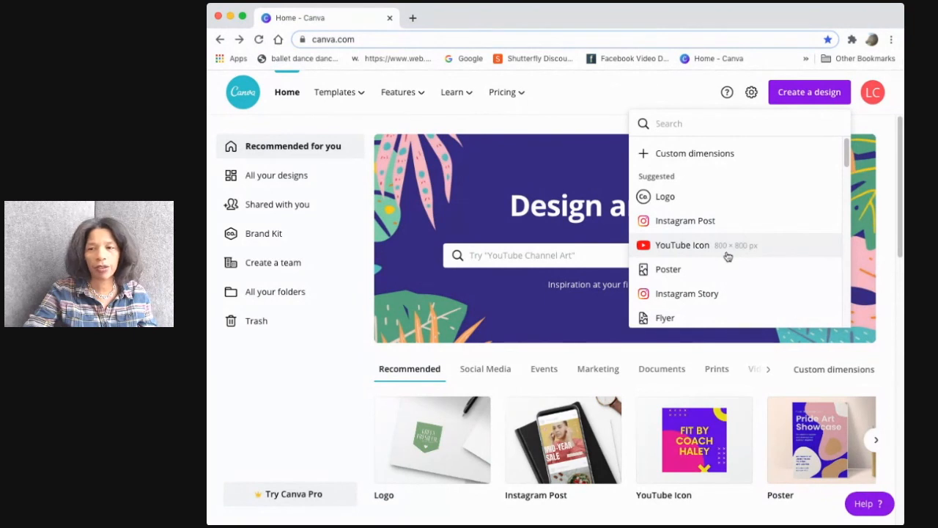
scroll(733, 256, "down", 2)
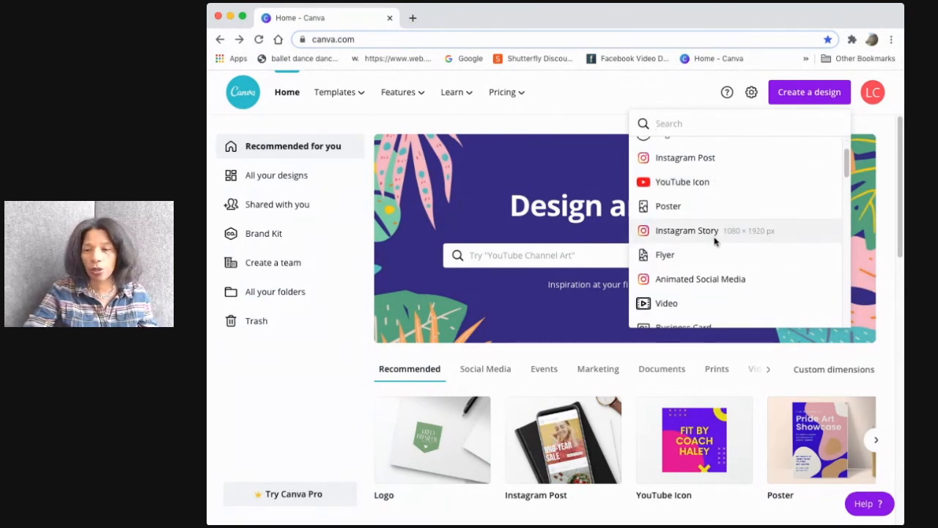
scroll(715, 242, "down", 2)
scroll(717, 244, "down", 3)
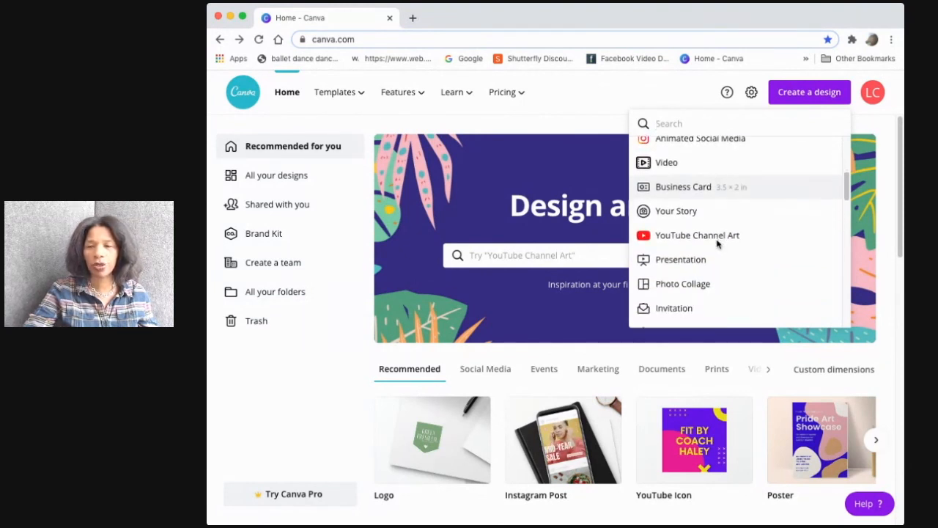
scroll(724, 242, "down", 3)
scroll(722, 244, "down", 6)
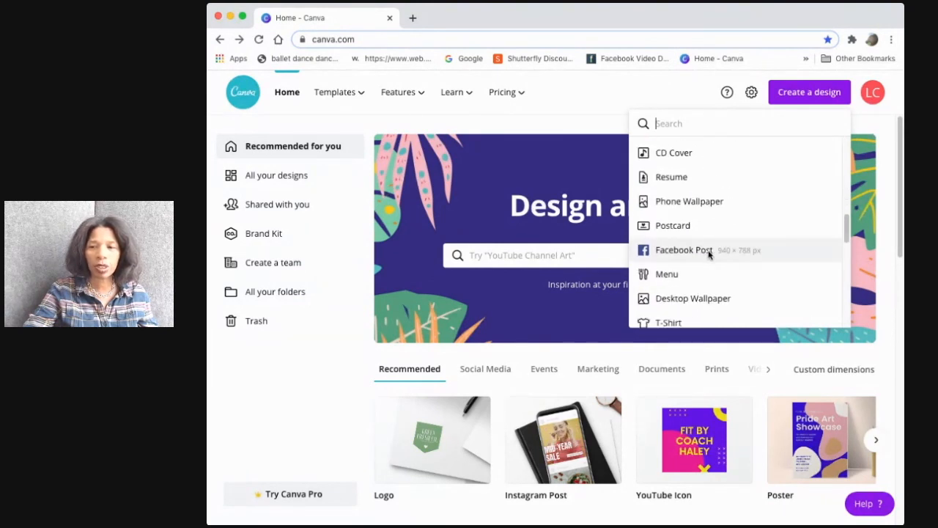
scroll(708, 253, "down", 3)
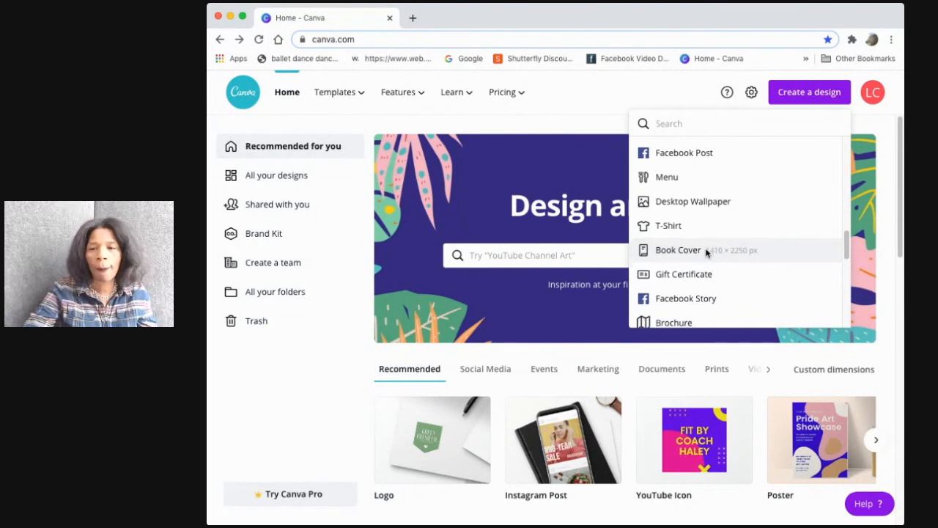
scroll(706, 253, "down", 1)
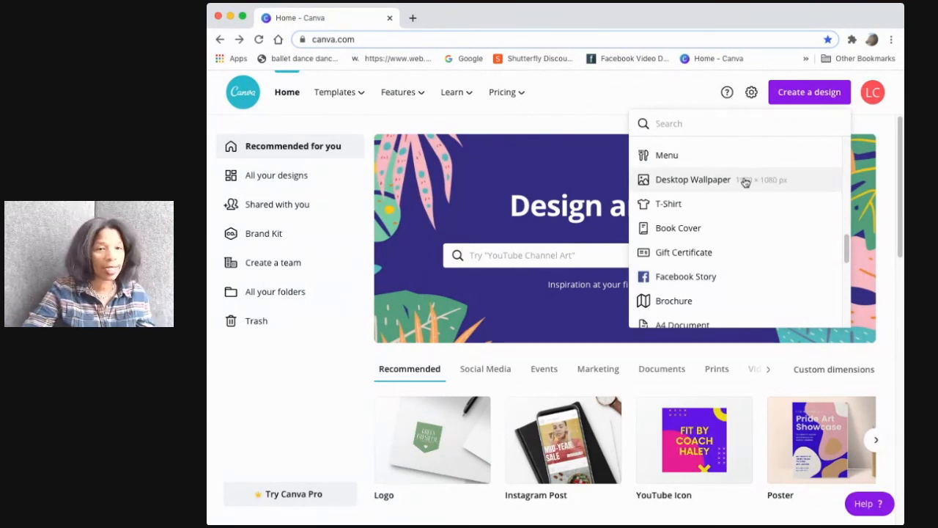
scroll(720, 181, "up", 3)
scroll(720, 181, "up", 5)
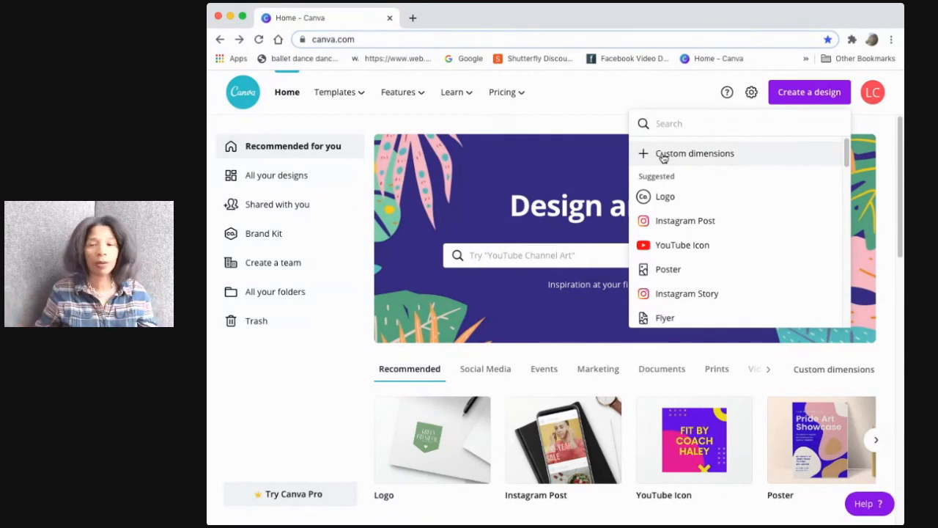
Create a new design with custom dimensions of 1280 by 720 px
left_click(663, 156)
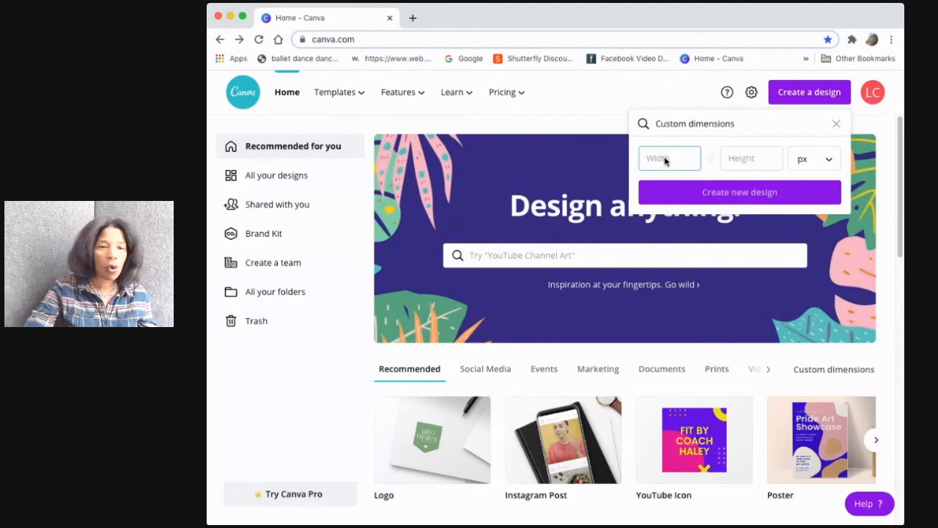
type("1")
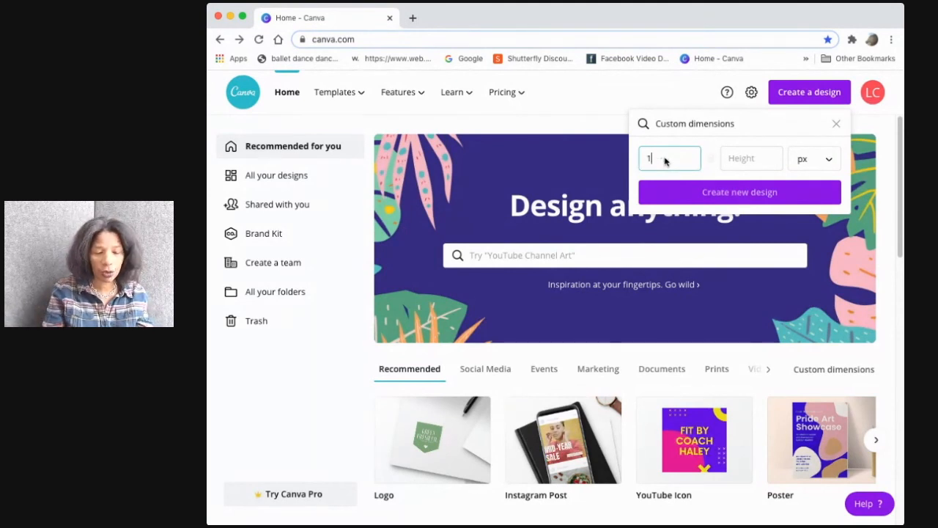
type("280")
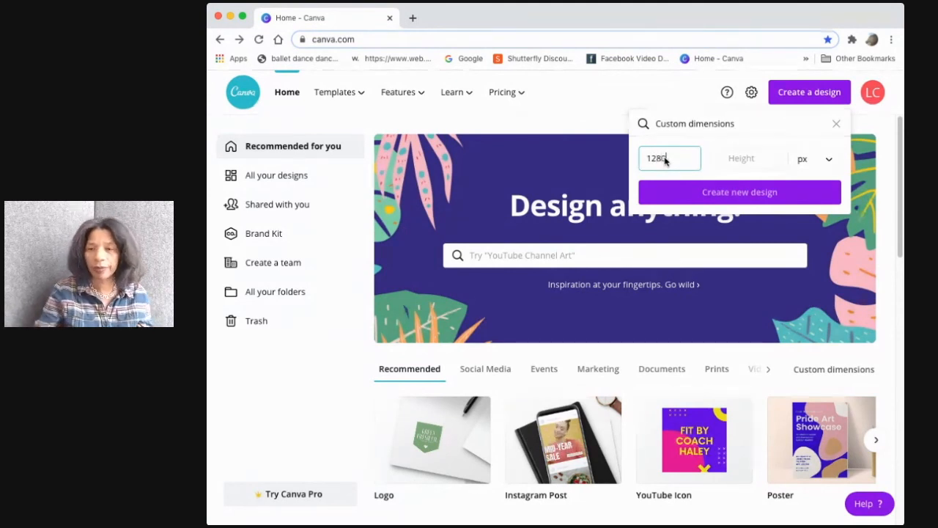
left_click(744, 160)
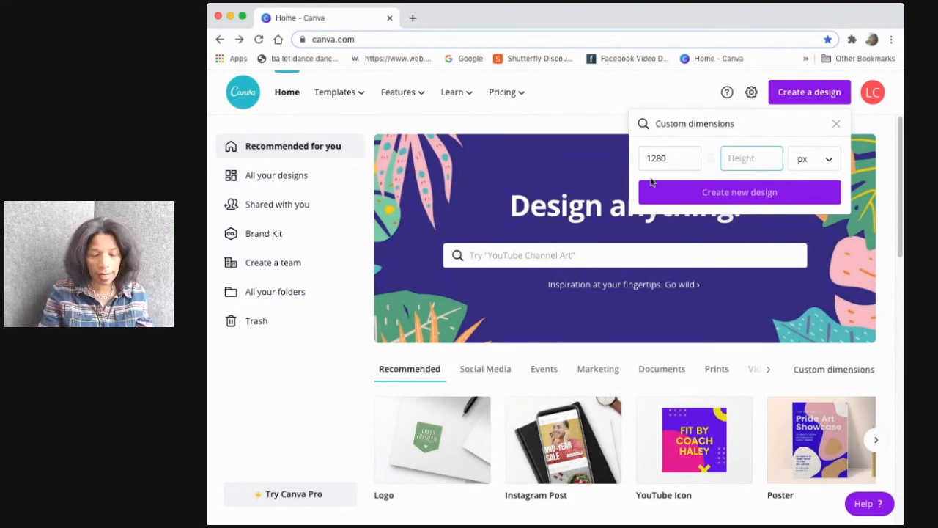
type("7")
type("20")
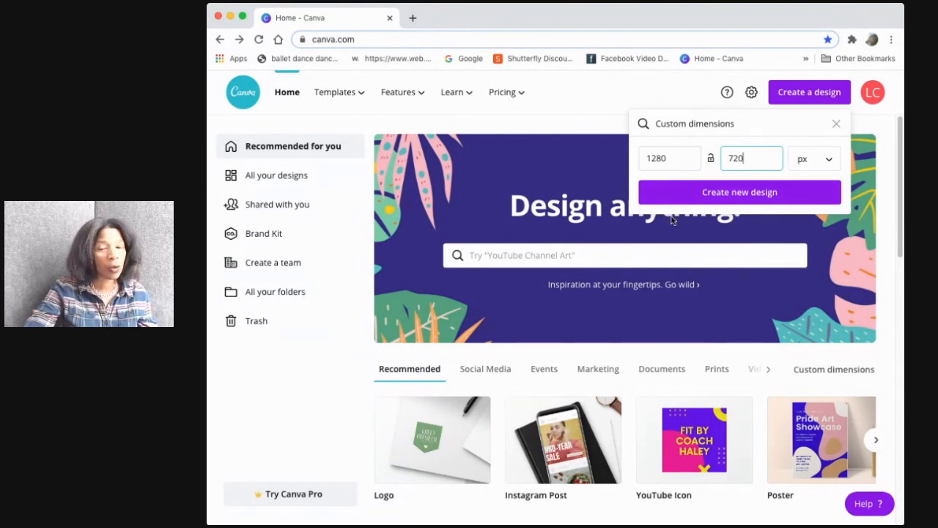
left_click(754, 192)
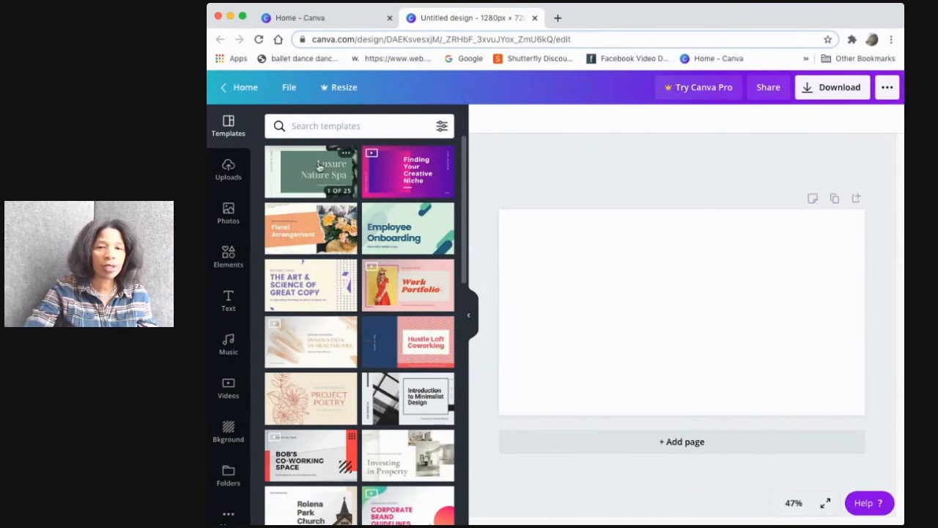
Browse the uploaded images, stock photos and elements available for the design
left_click(231, 186)
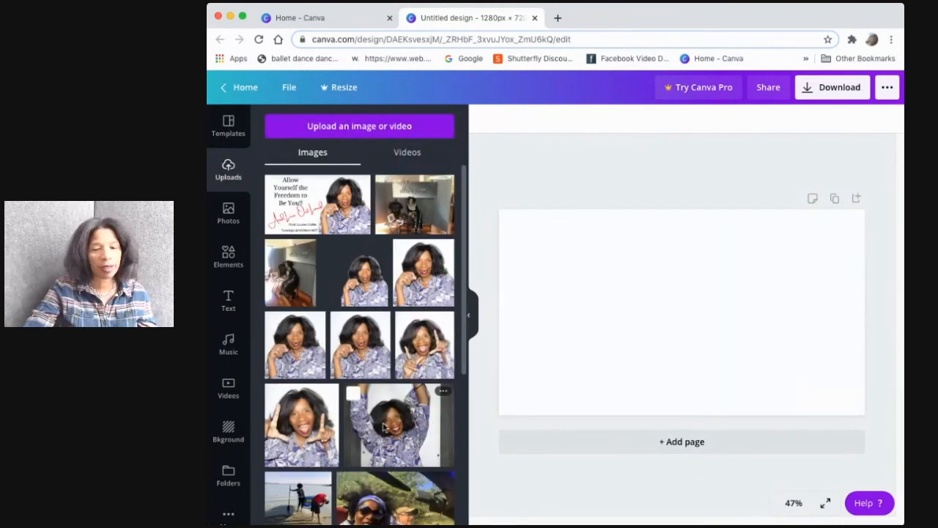
left_click(229, 214)
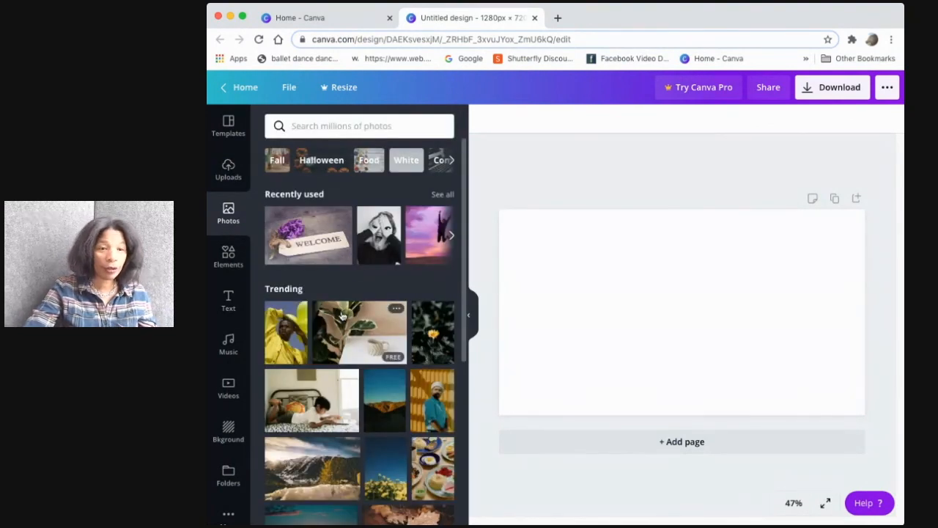
left_click(228, 256)
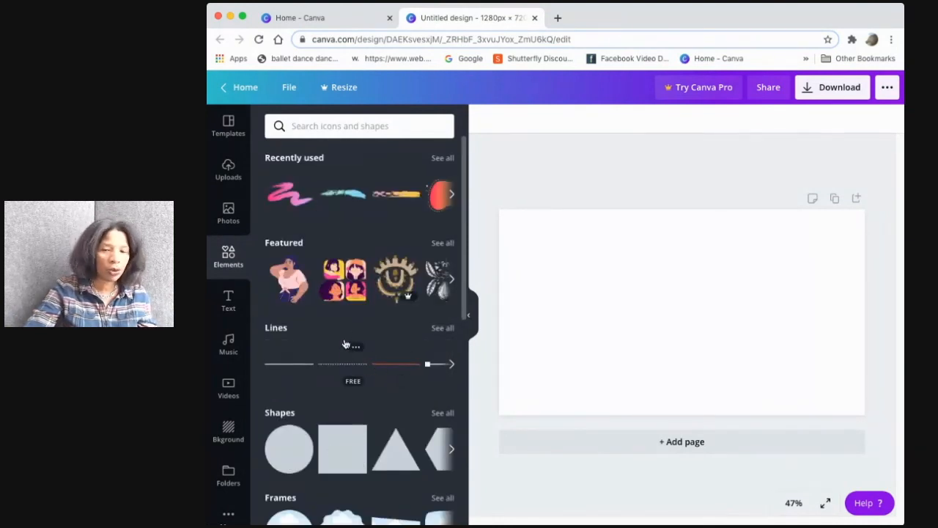
scroll(346, 333, "down", 2)
scroll(348, 327, "down", 5)
scroll(350, 327, "up", 5)
scroll(350, 327, "up", 2)
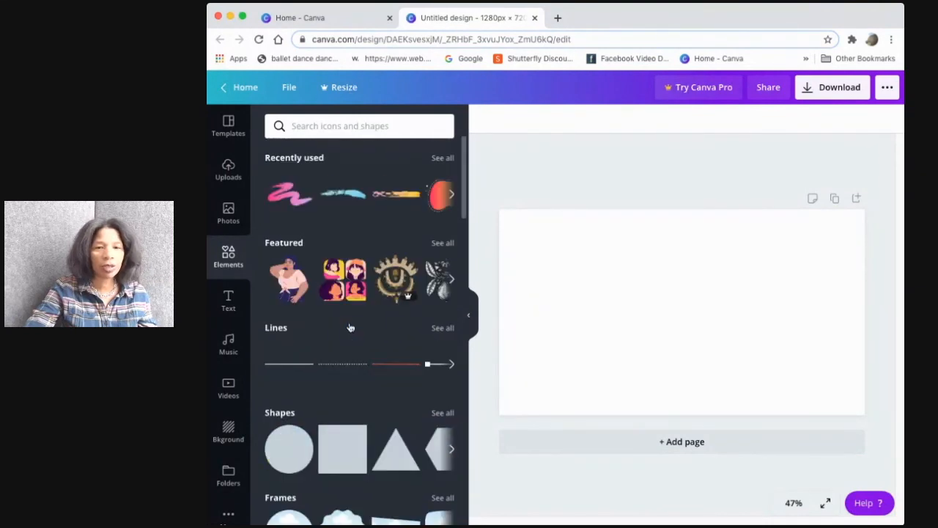
left_click(229, 167)
scroll(352, 317, "down", 3)
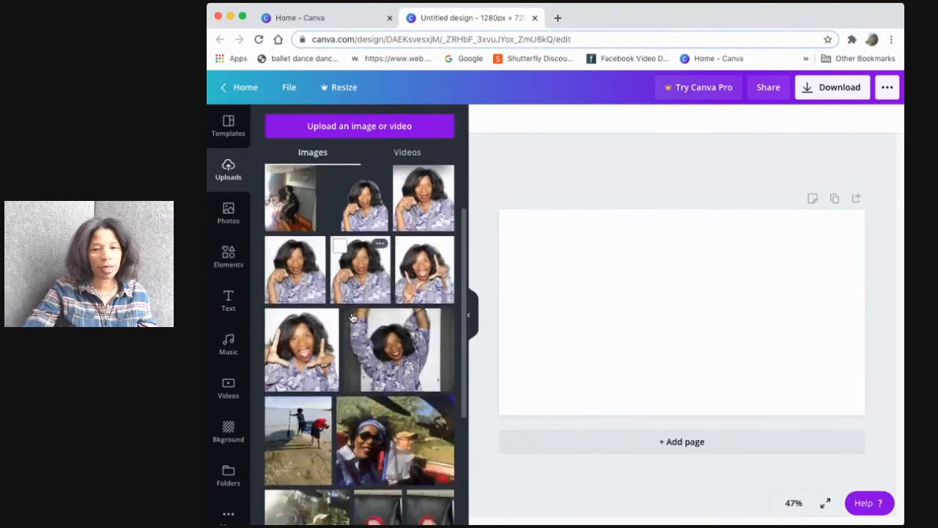
scroll(352, 315, "down", 20)
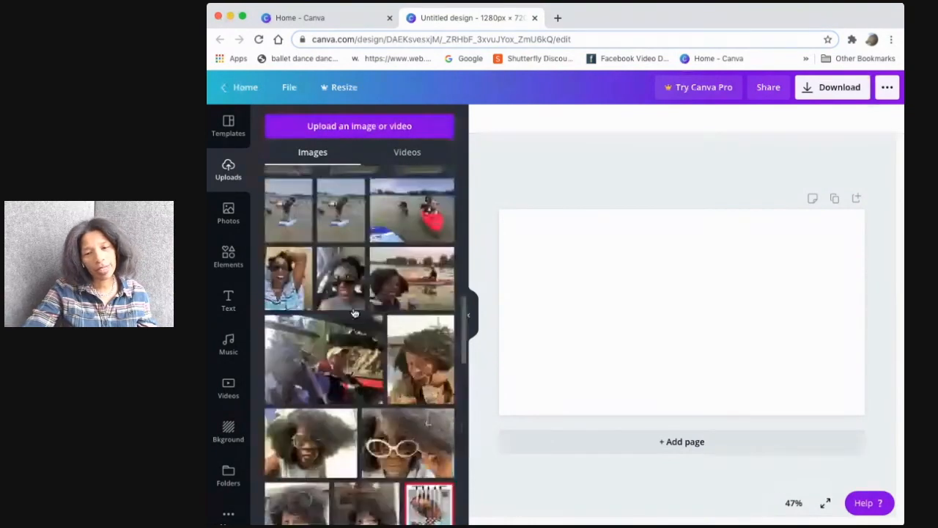
scroll(354, 312, "up", 20)
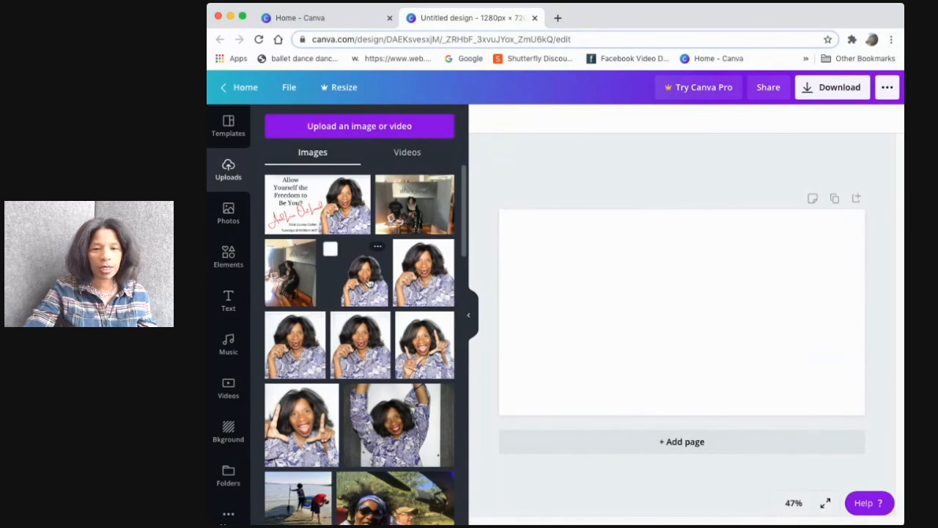
Place the uploaded portrait photo with glasses onto the canvas as a separate image element
left_click_drag(370, 288, 516, 329)
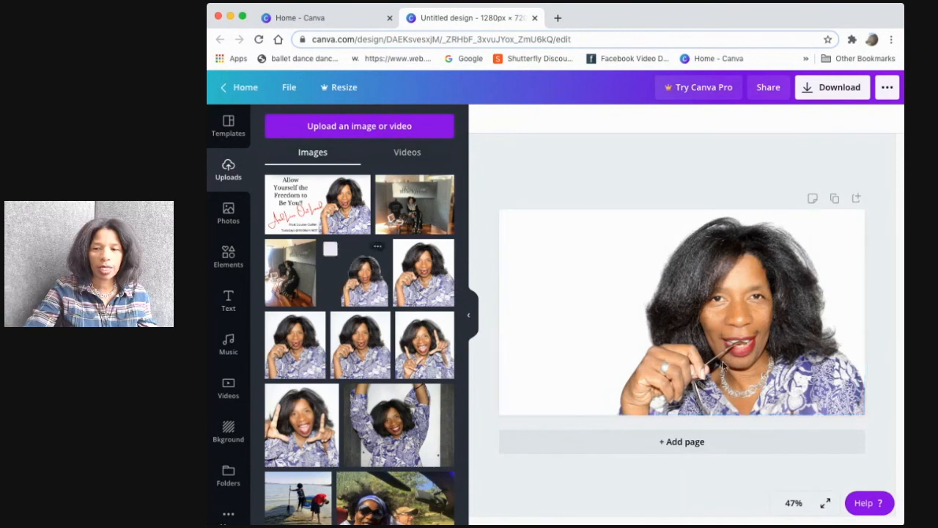
left_click(727, 352)
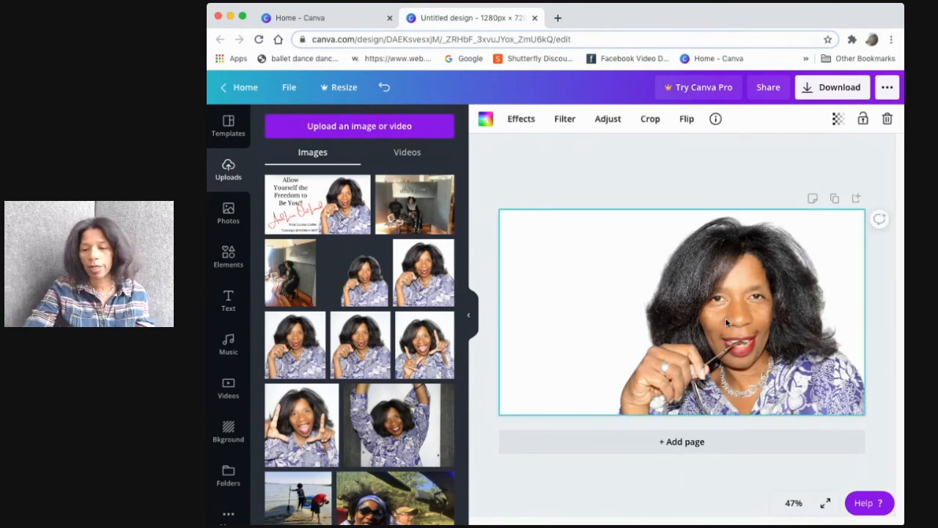
key("Delete")
left_click_drag(368, 300, 521, 435)
left_click_drag(366, 301, 605, 406)
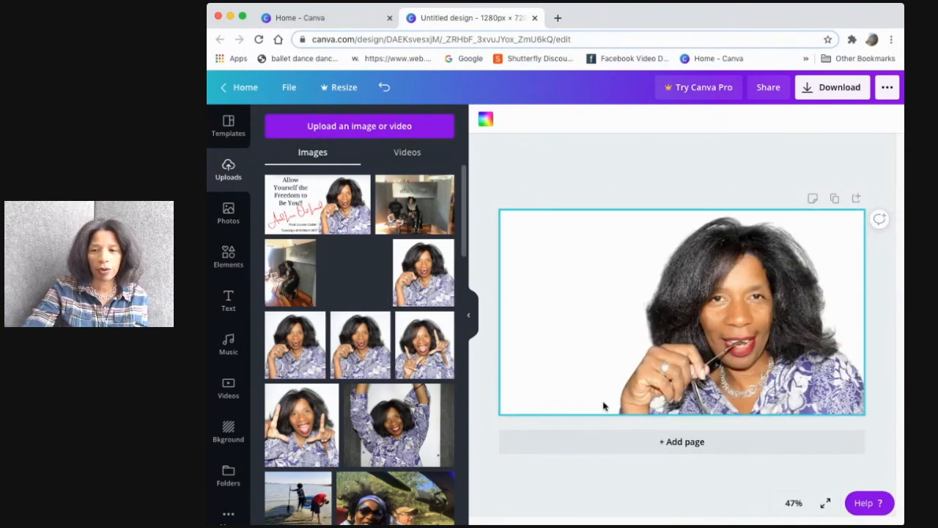
left_click_drag(518, 394, 657, 345)
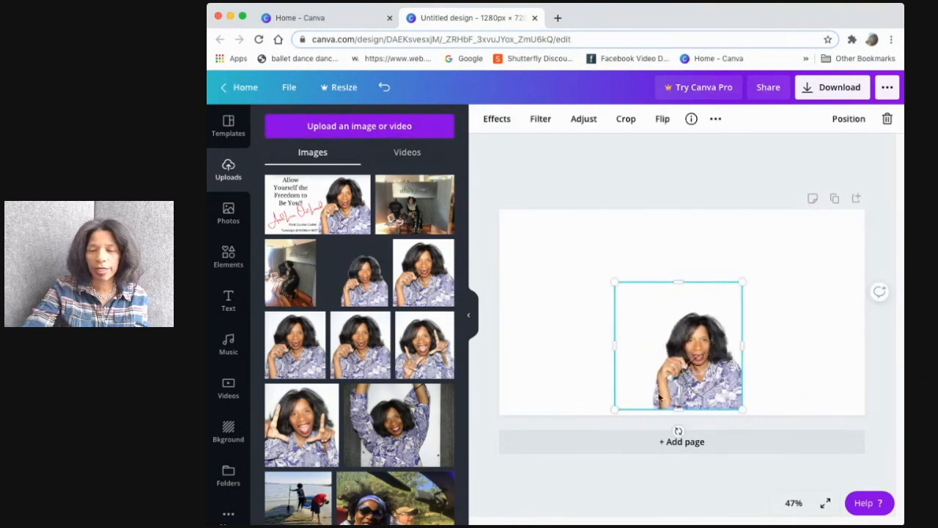
Shrink the photo and position it in the lower-left corner of the canvas
left_click_drag(696, 374, 562, 386)
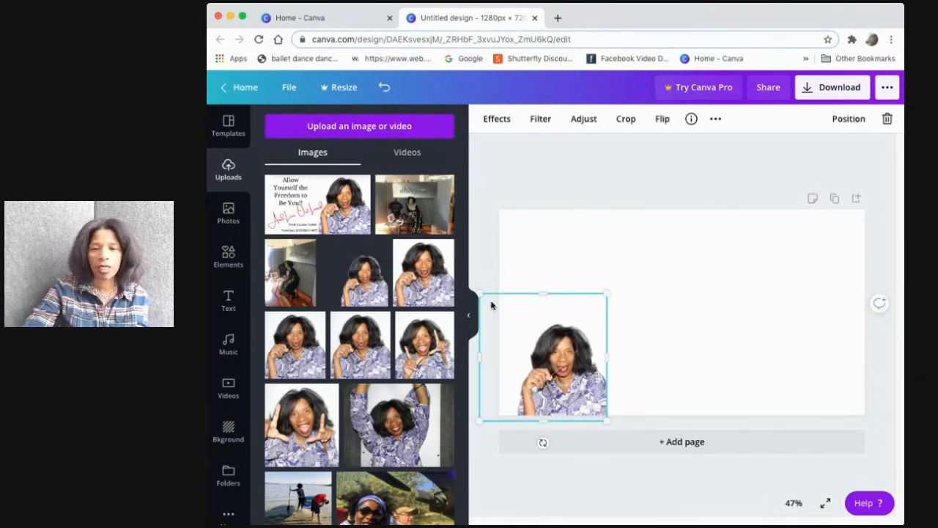
left_click_drag(479, 294, 545, 358)
left_click_drag(588, 402, 531, 397)
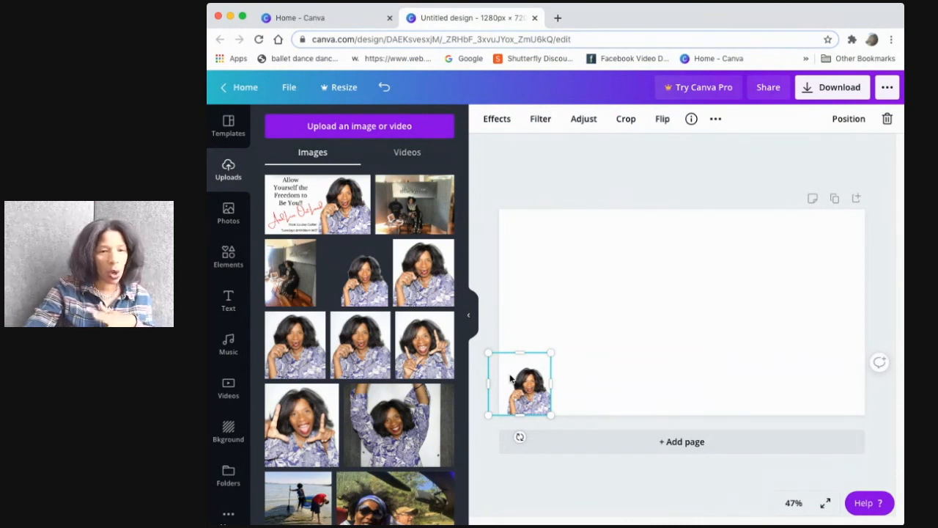
left_click_drag(526, 378, 590, 333)
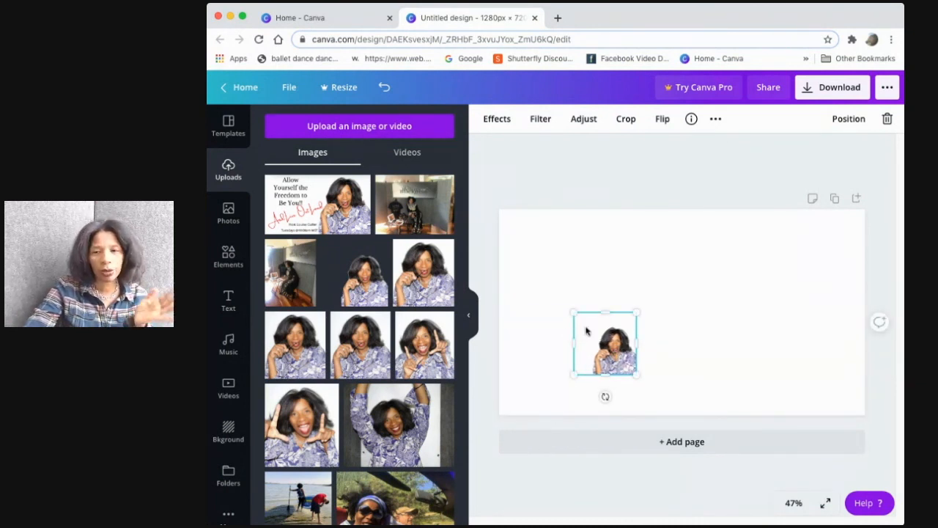
left_click(556, 311)
left_click_drag(615, 360, 520, 405)
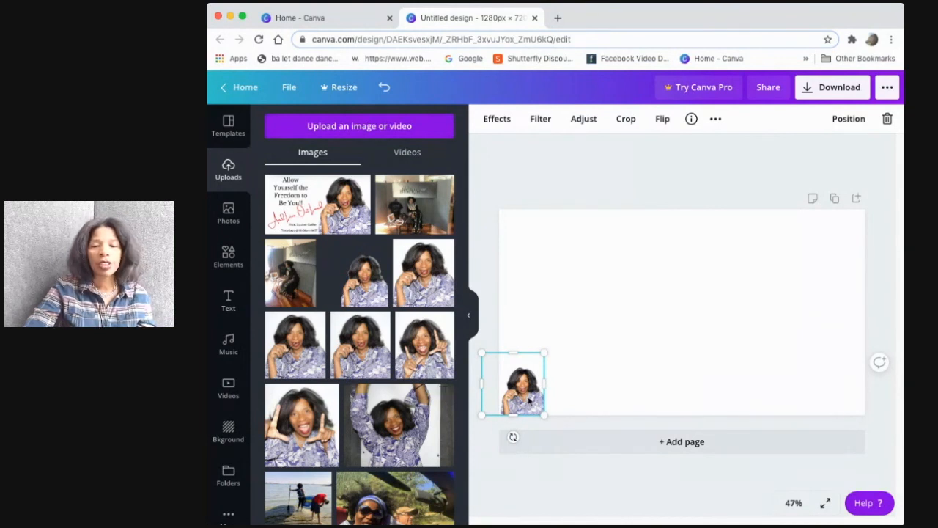
mouse_move(526, 400)
left_mouse_down()
mouse_move(553, 392)
mouse_move(528, 396)
left_mouse_up()
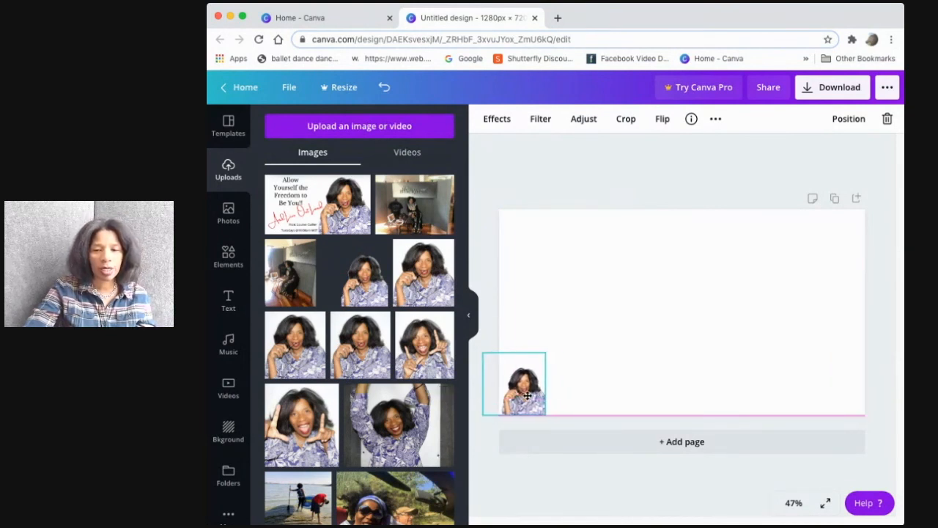
Add a square shape from Elements and flatten it into a thin bar along the canvas's bottom edge beside the photo
left_click(228, 264)
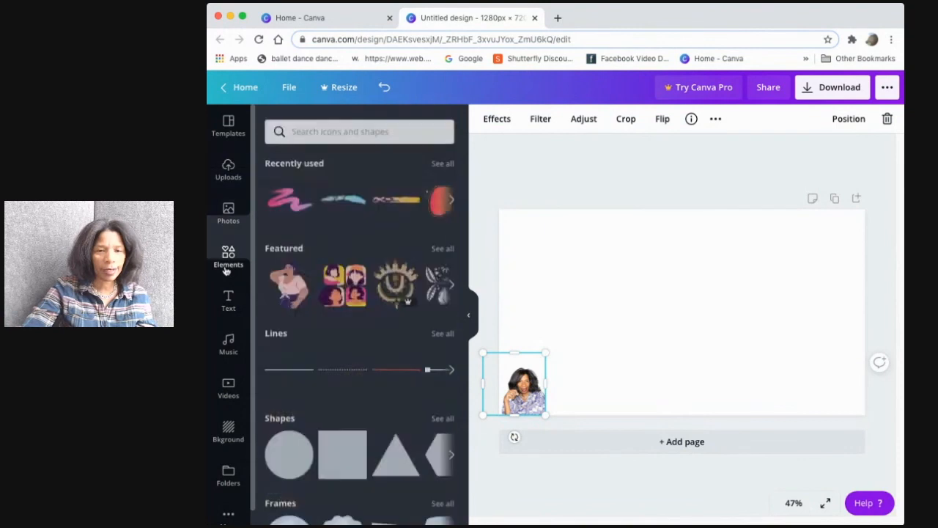
scroll(339, 409, "down", 3)
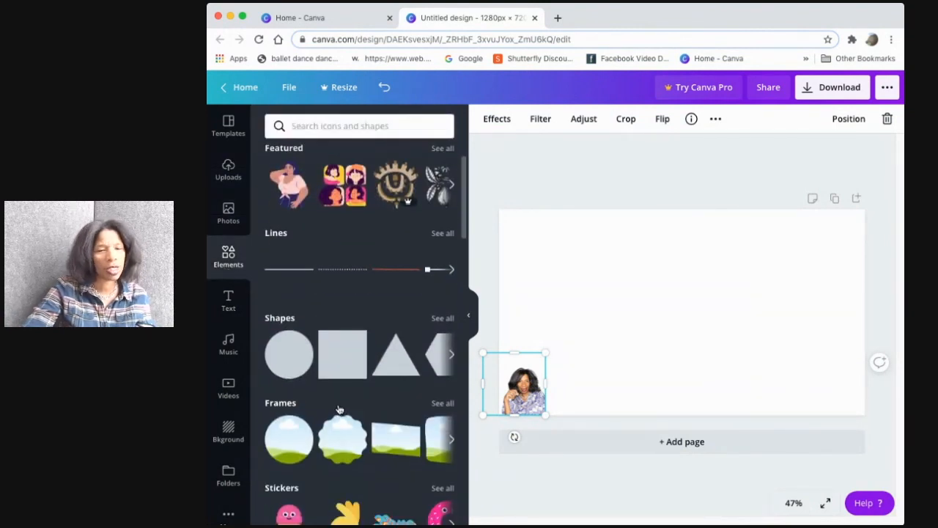
scroll(340, 409, "down", 1)
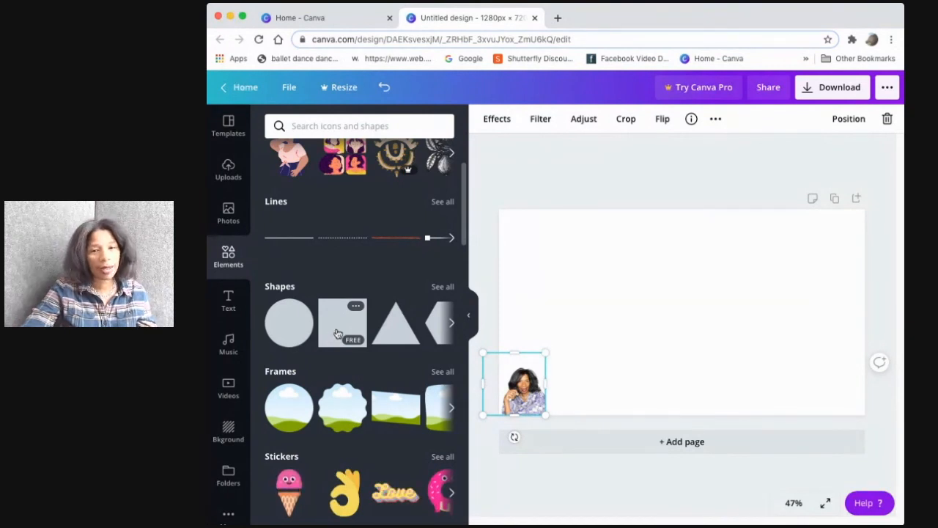
left_click_drag(338, 334, 519, 364)
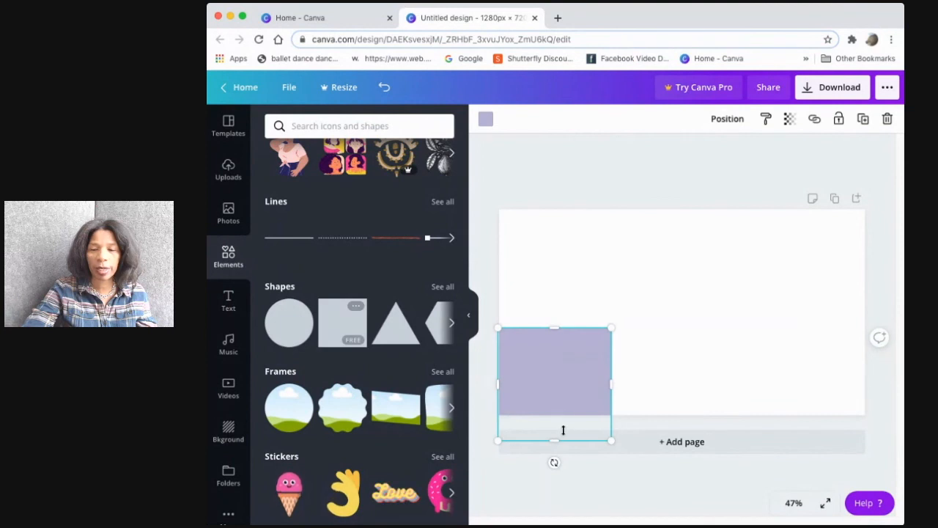
mouse_move(553, 411)
left_mouse_down()
mouse_move(549, 403)
mouse_move(551, 412)
left_mouse_up()
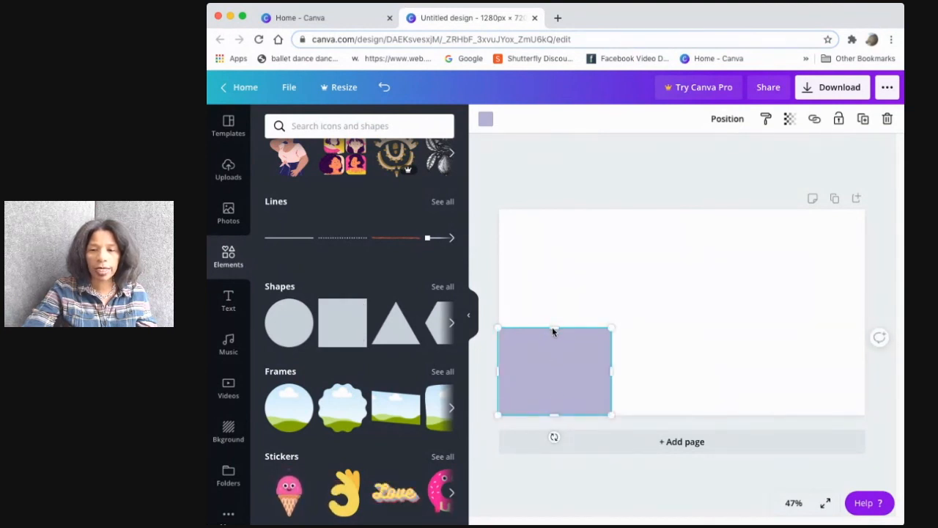
left_click_drag(554, 328, 561, 392)
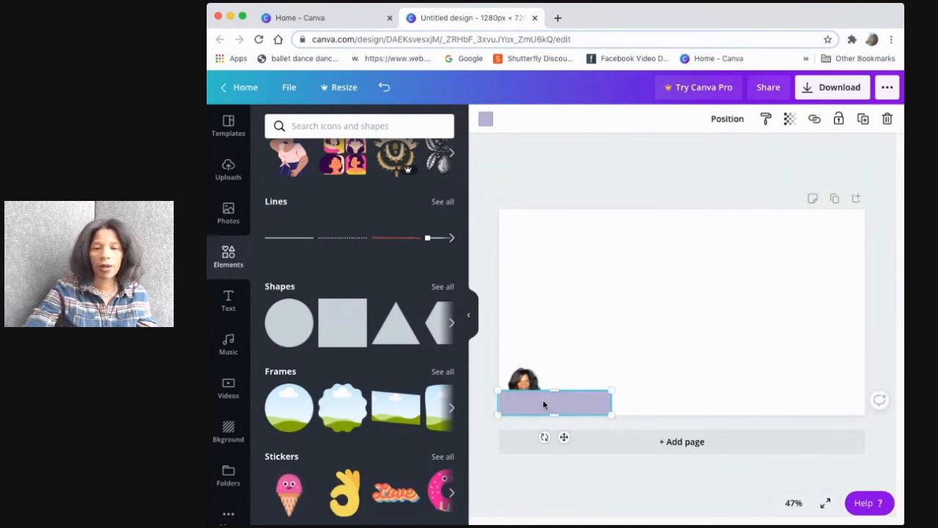
Fill the bar with red and send it behind the portrait photo
left_click(487, 125)
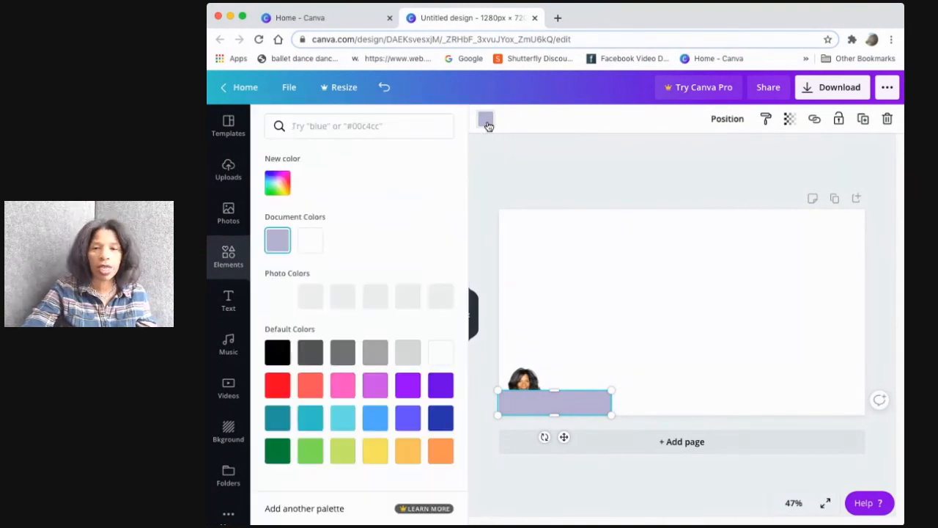
left_click(278, 384)
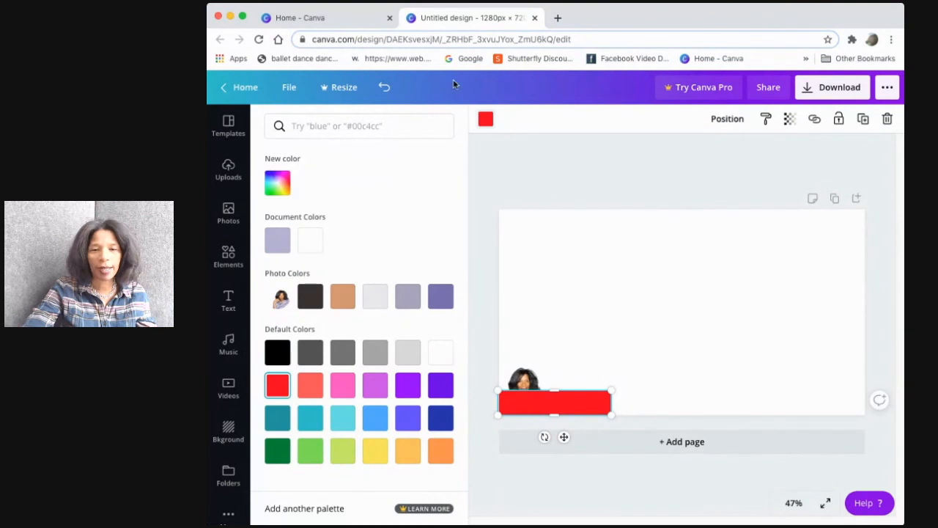
right_click(533, 398)
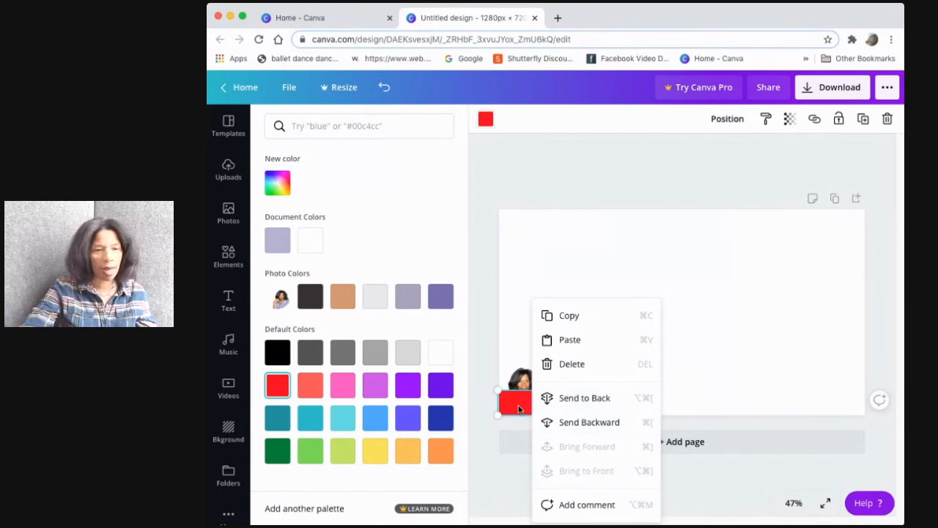
left_click(574, 400)
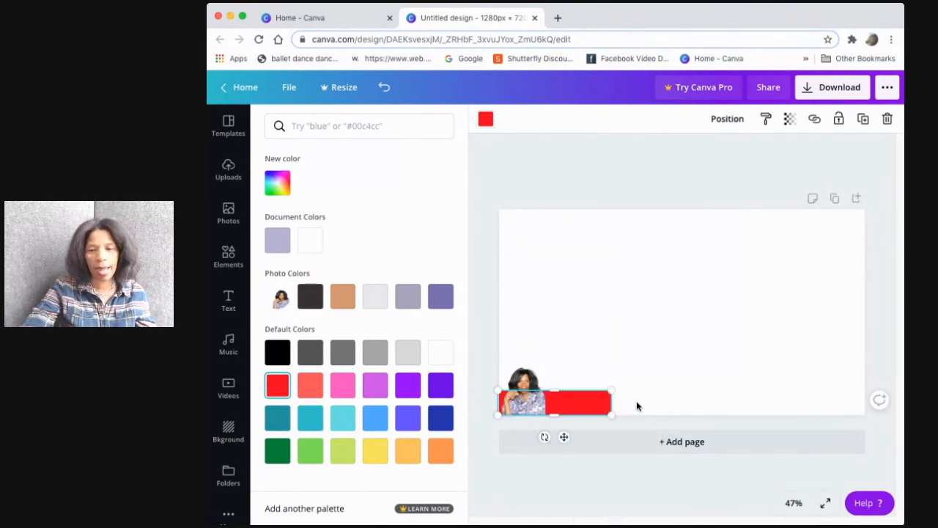
left_click(574, 404)
left_click(580, 354)
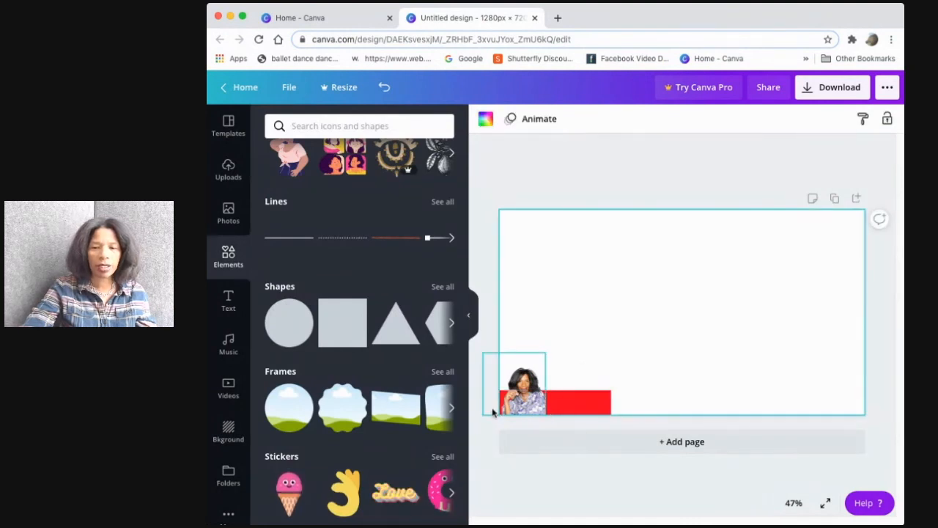
Widen the red bar so it stretches about a third of the way across the canvas bottom
left_click(603, 400)
left_click_drag(611, 402, 655, 408)
left_click(603, 357)
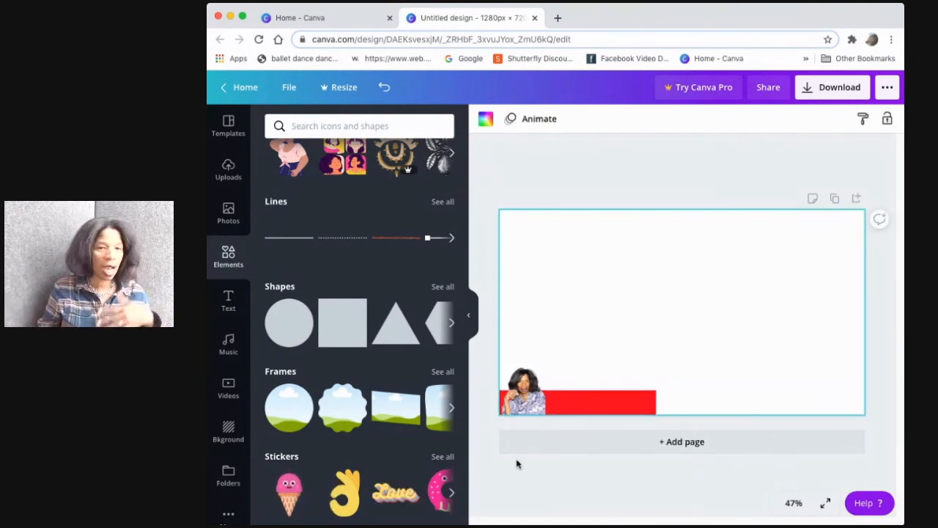
Place a subheading on the red bar and replace its text with the host's full name
left_click(227, 307)
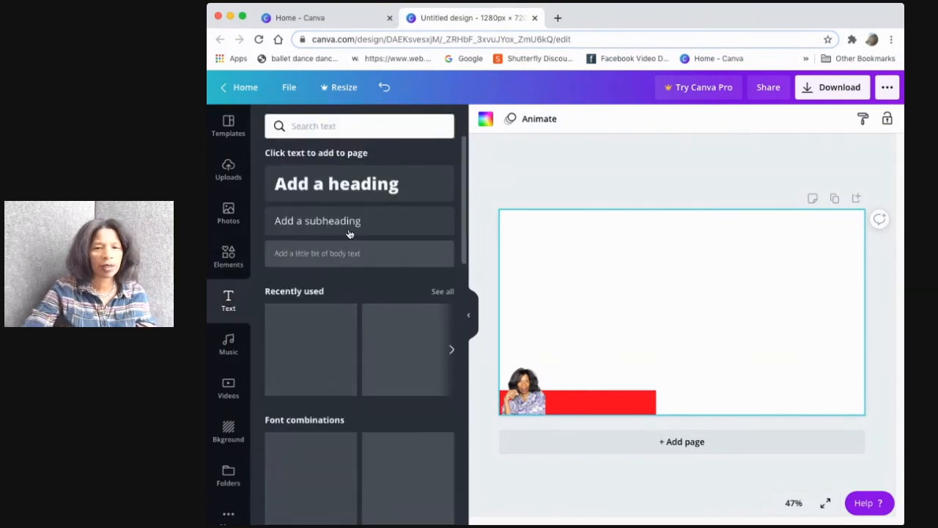
left_click_drag(335, 224, 601, 402)
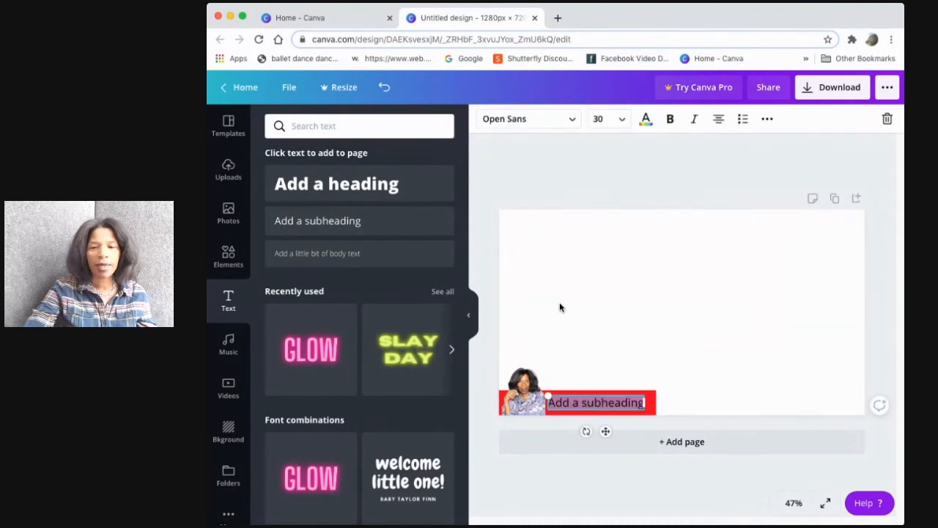
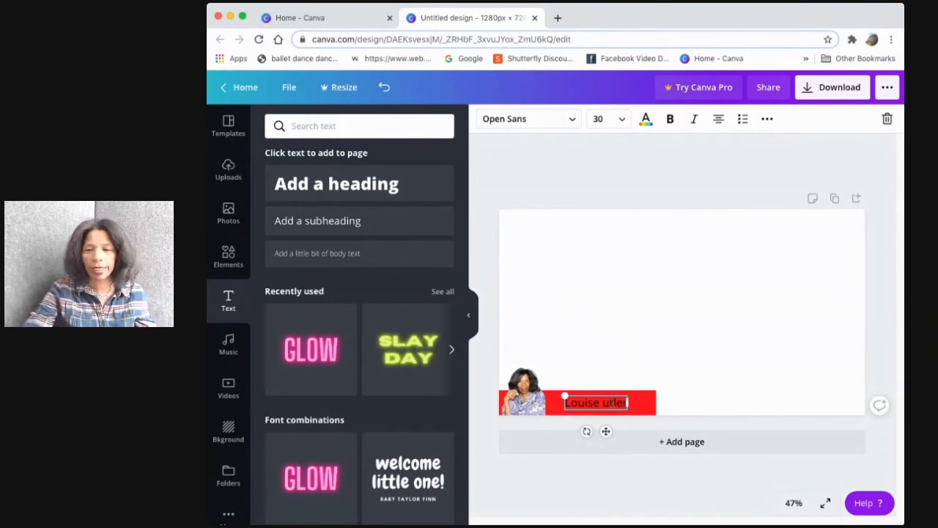
left_click(590, 403)
type("C")
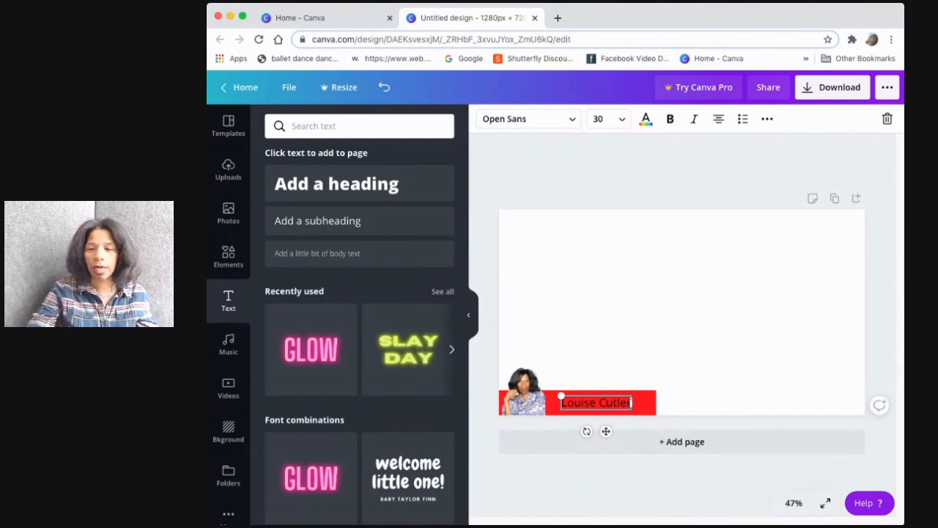
Prefix the name with 'Host' and resize the text box to fit on one line within the bar
left_click_drag(632, 403, 650, 402)
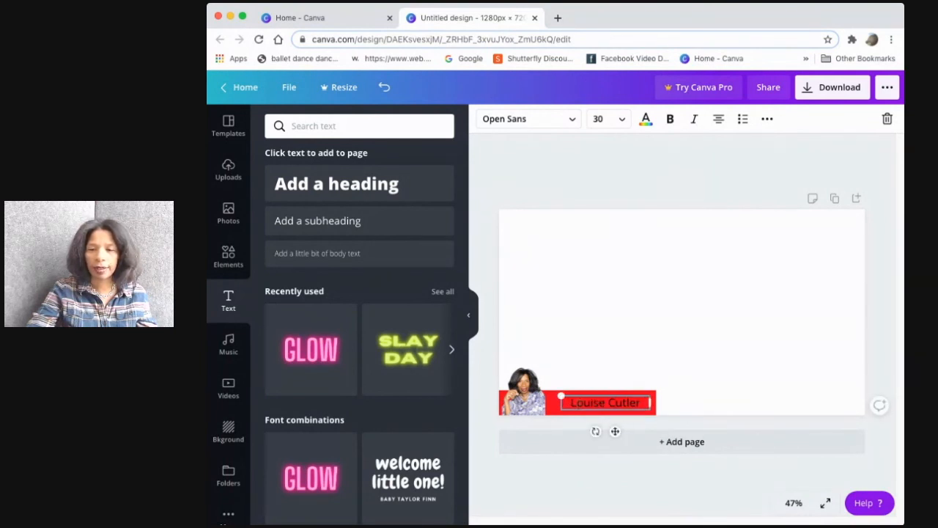
type("Host")
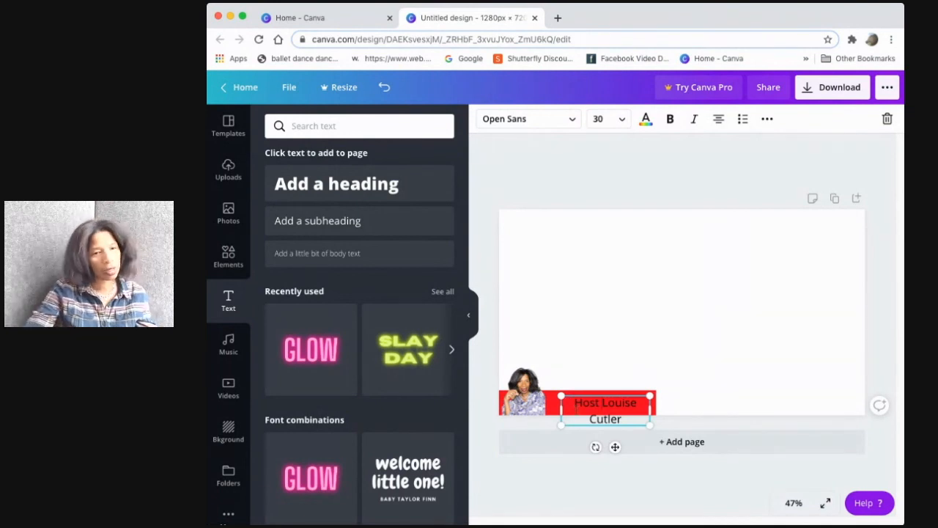
left_click_drag(560, 409, 546, 408)
left_click_drag(649, 402, 648, 402)
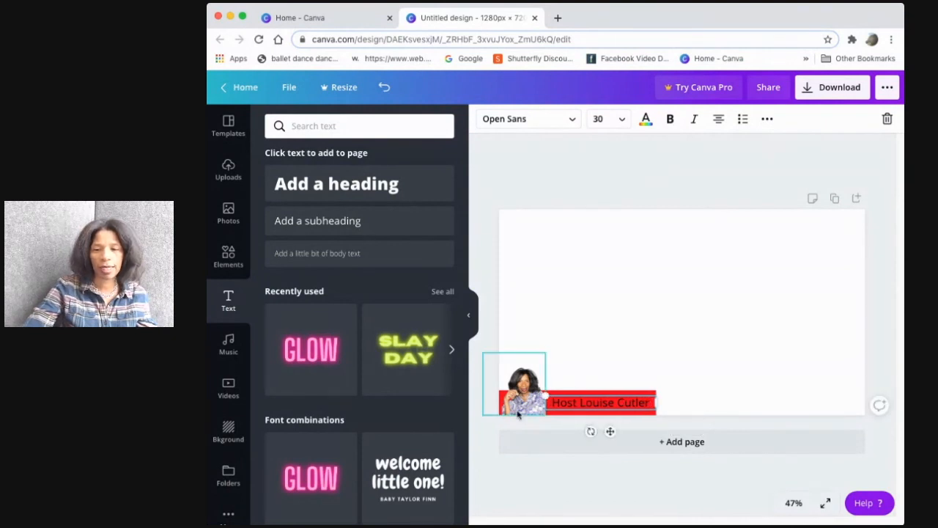
left_click(589, 411)
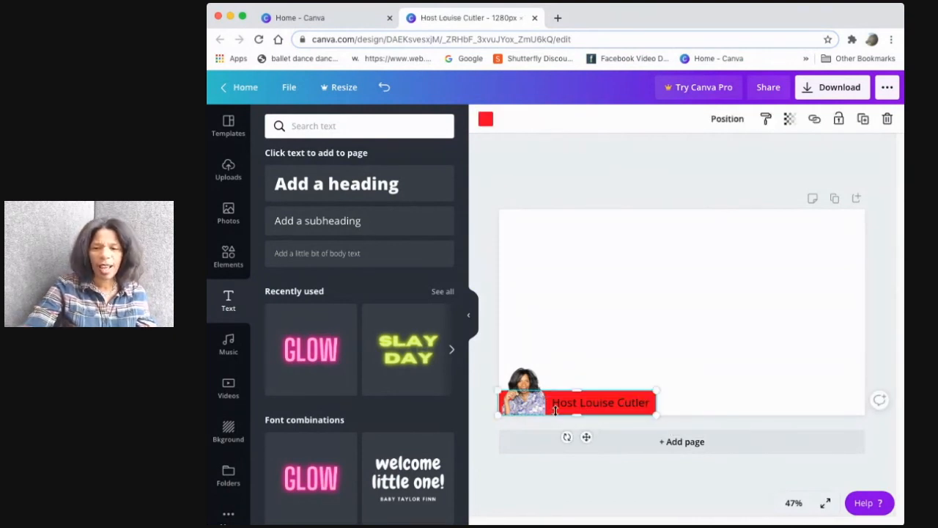
Select all the subheading text and set its colour to white
left_click(552, 405)
left_click_drag(551, 402, 655, 402)
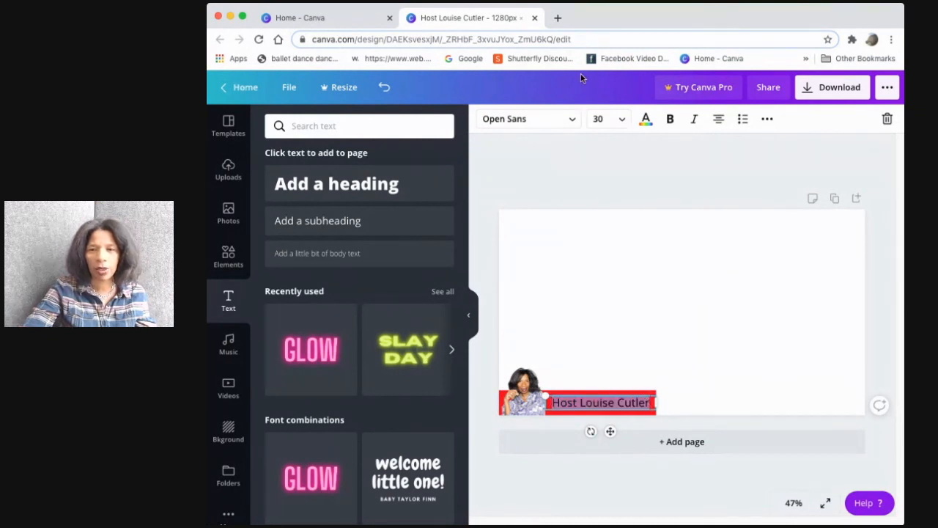
left_click(647, 125)
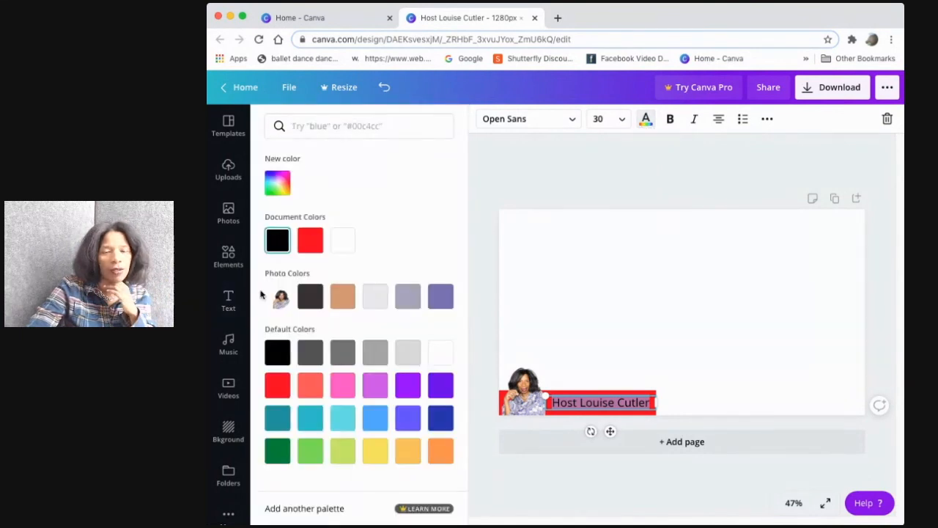
left_click(336, 242)
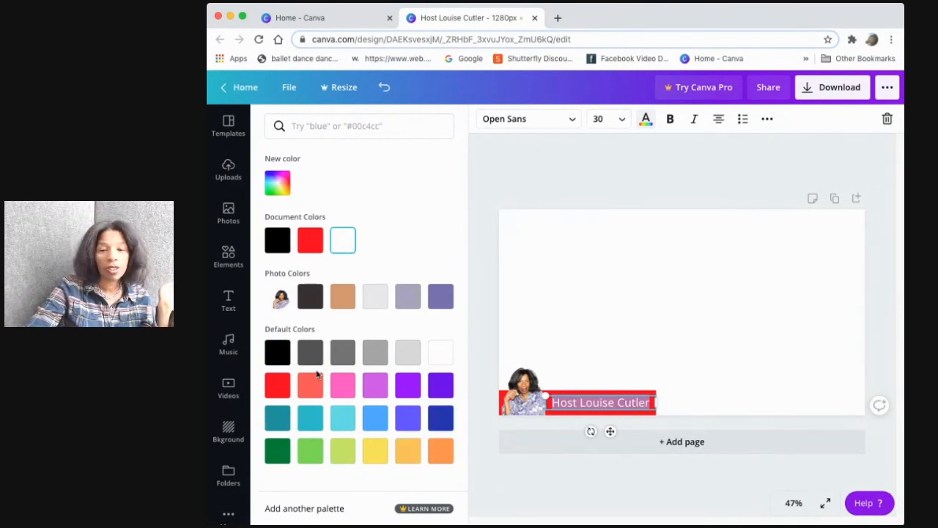
left_click(689, 387)
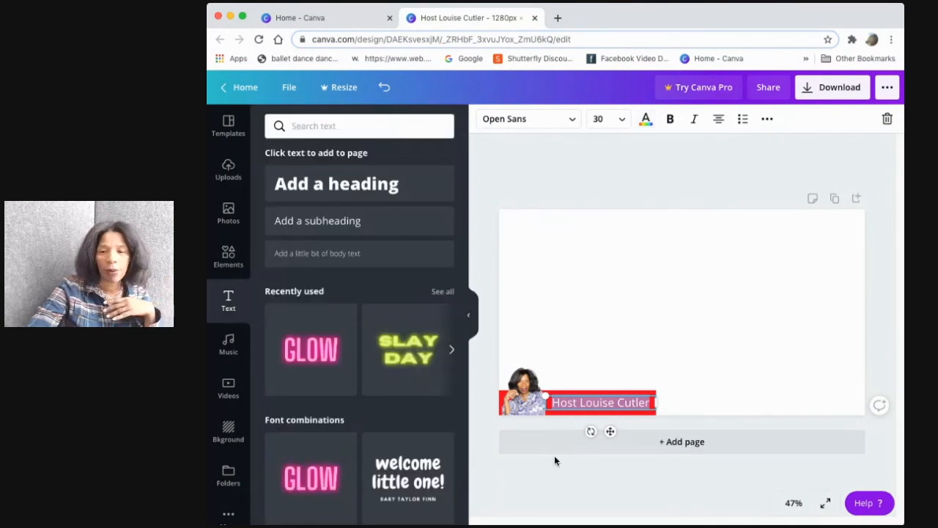
left_click(626, 332)
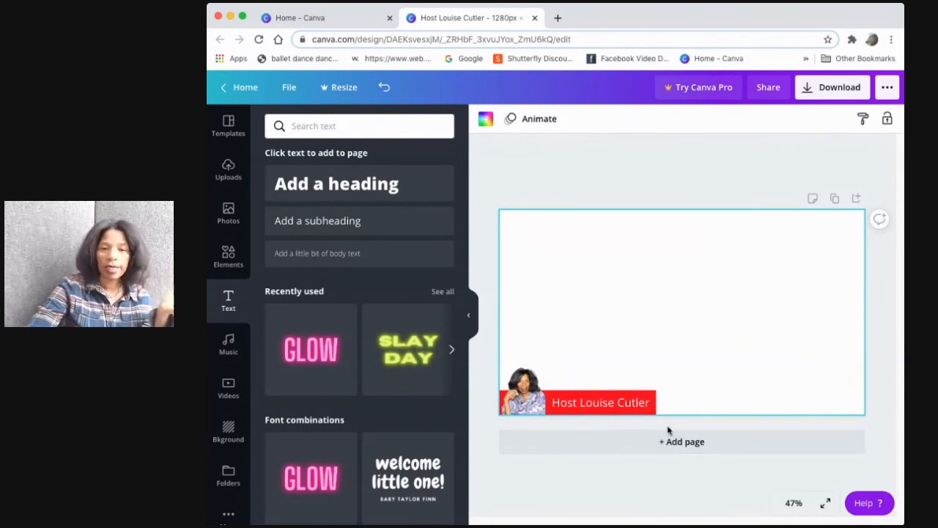
Add a red circle shape in the lower-right corner, partly off the canvas, and enlarge it slightly
left_click(228, 257)
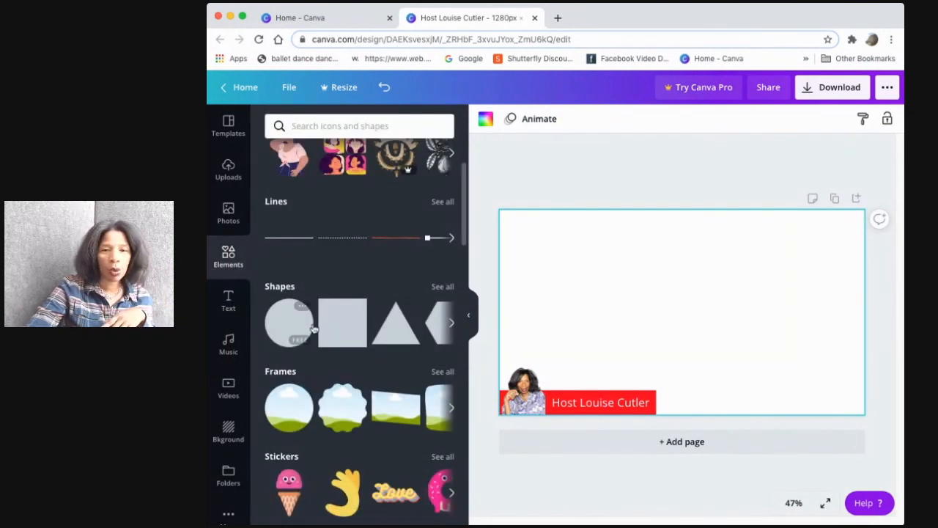
left_click_drag(827, 389, 827, 389)
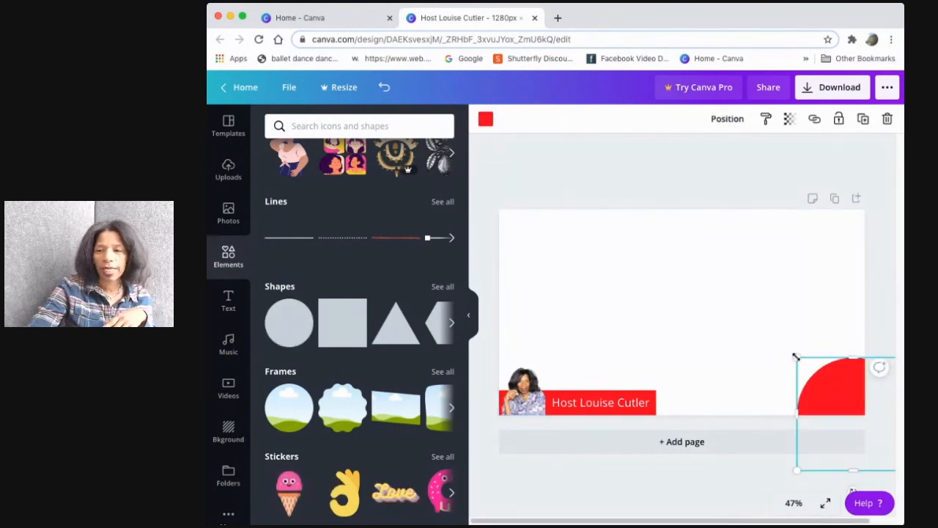
left_click_drag(797, 359, 785, 356)
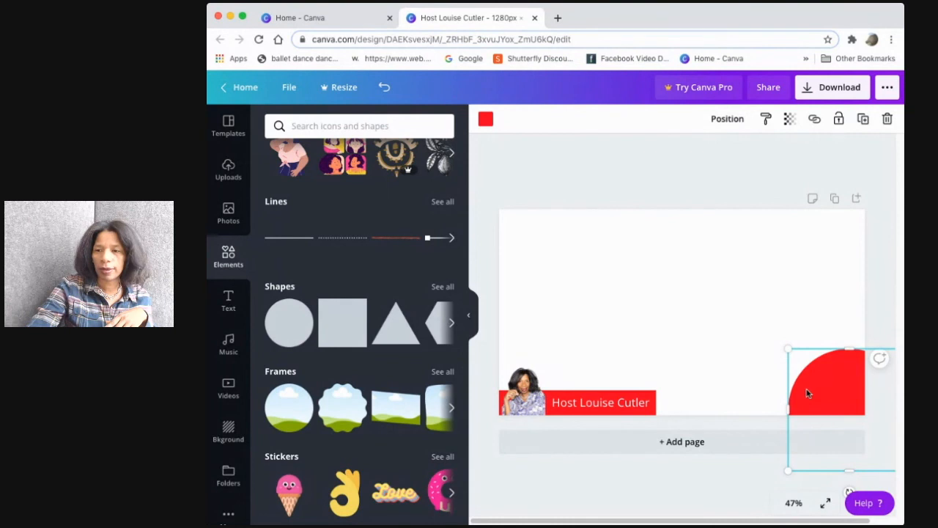
Place a subheading text box over the red circle and clear its placeholder text
left_click(228, 300)
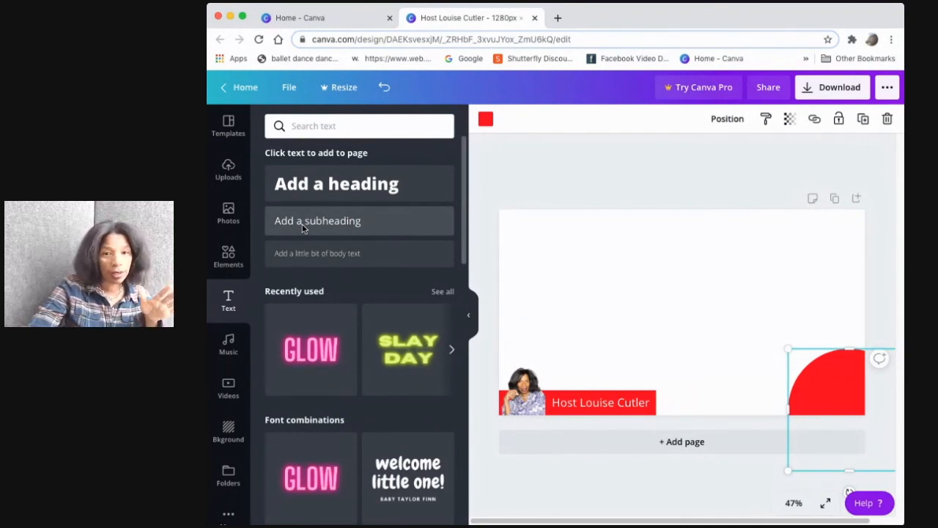
left_click_drag(304, 228, 813, 399)
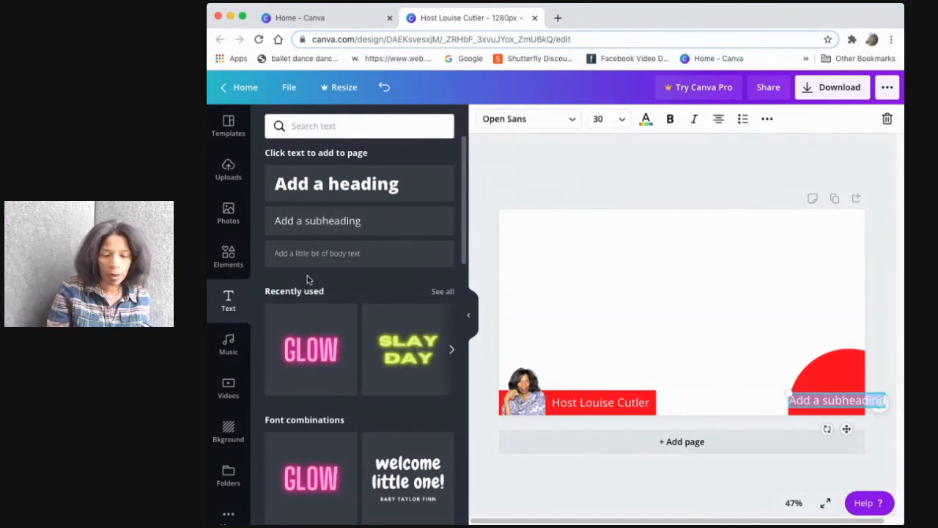
key("BackSpace")
type("Trust")
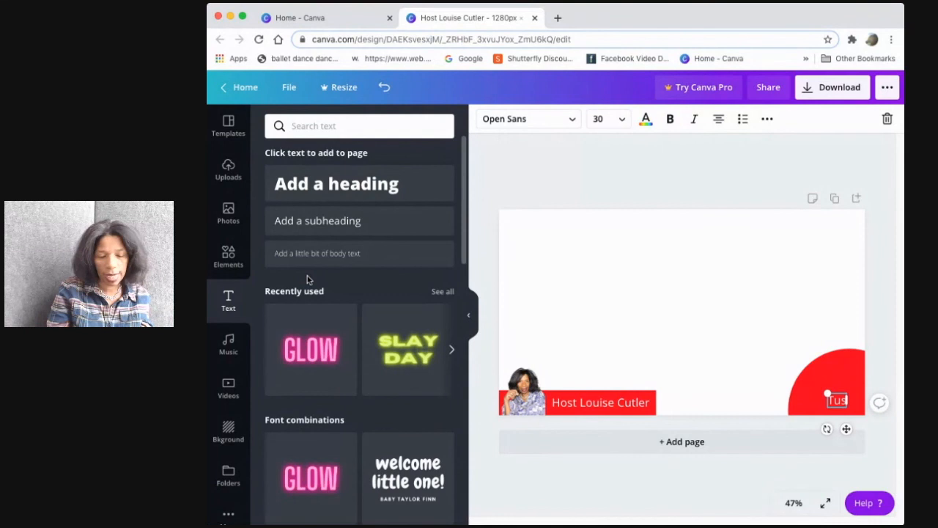
key("BackSpace")
key("BackSpace")
key("BackSpace")
key("BackSpace")
key("BackSpace")
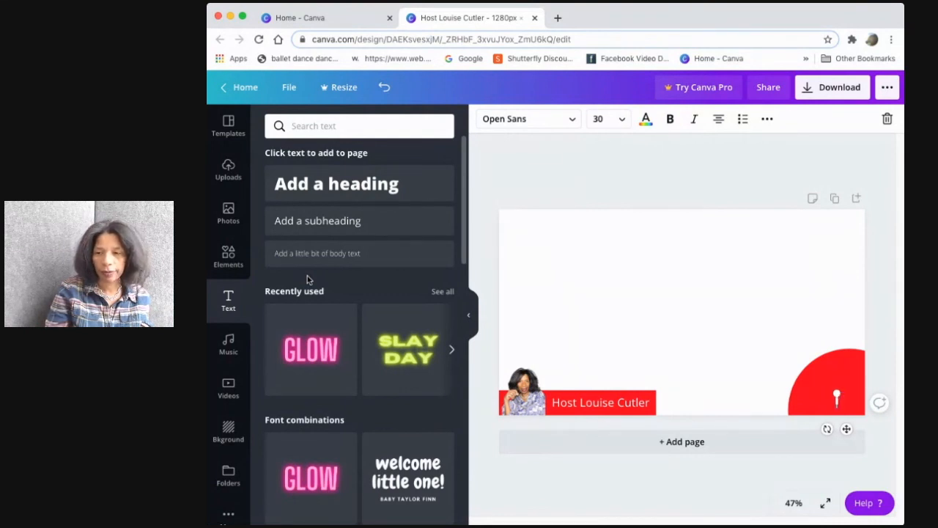
type("Tusday")
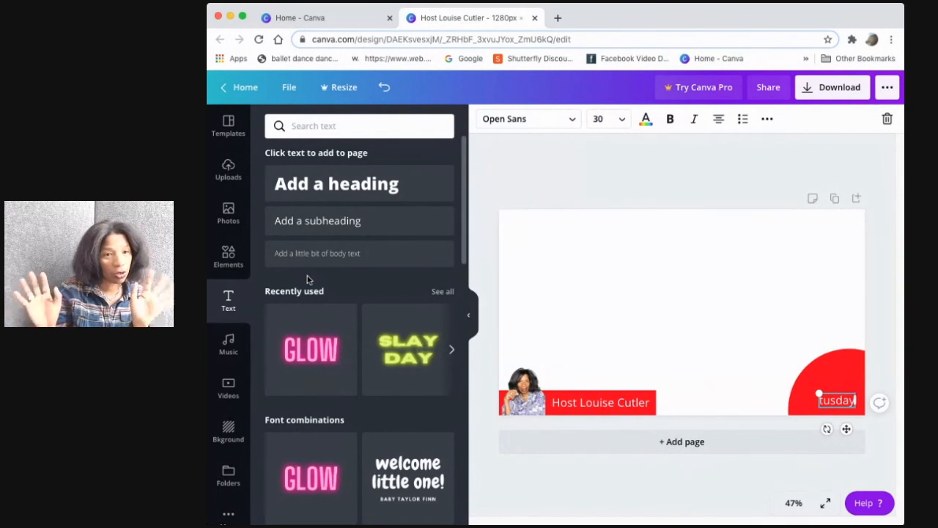
key("BackSpace")
key("BackSpace")
key("BackSpace")
key("BackSpace")
key("BackSpace")
key("BackSpace")
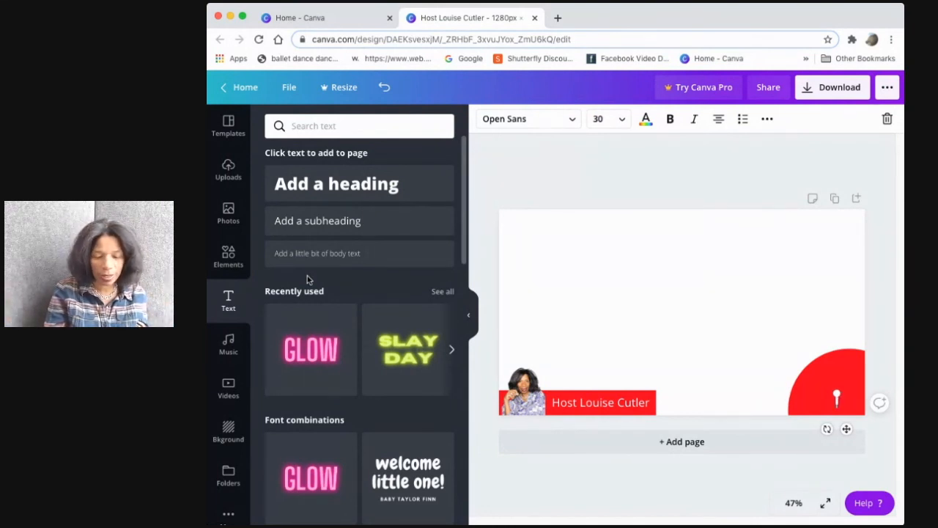
type("Tu")
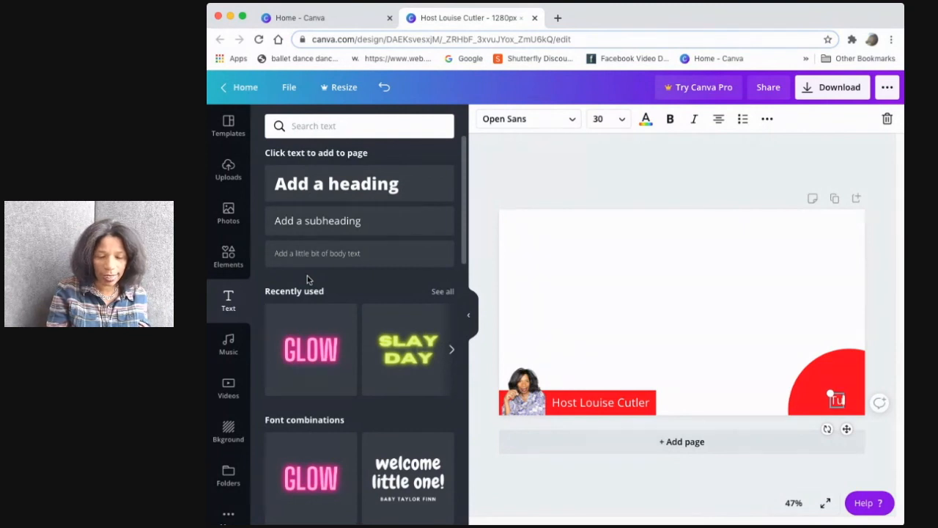
type("esday")
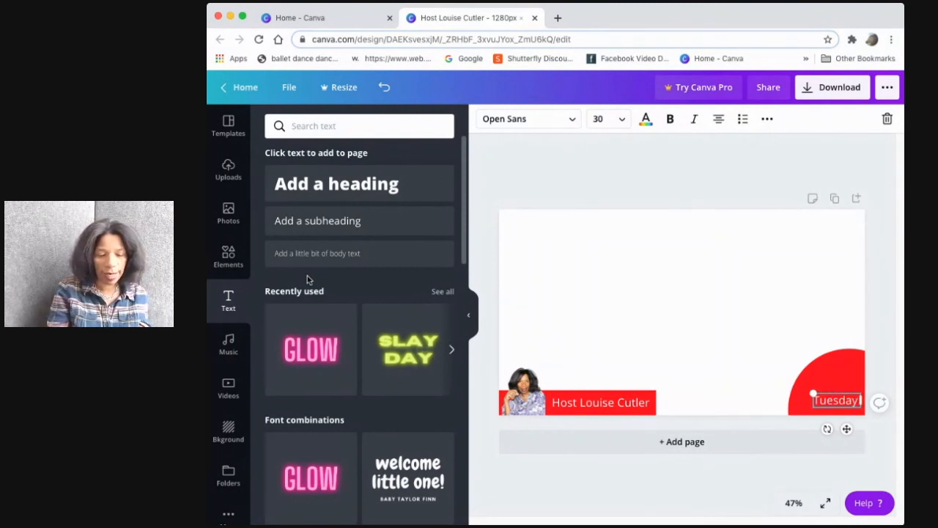
key("Escape")
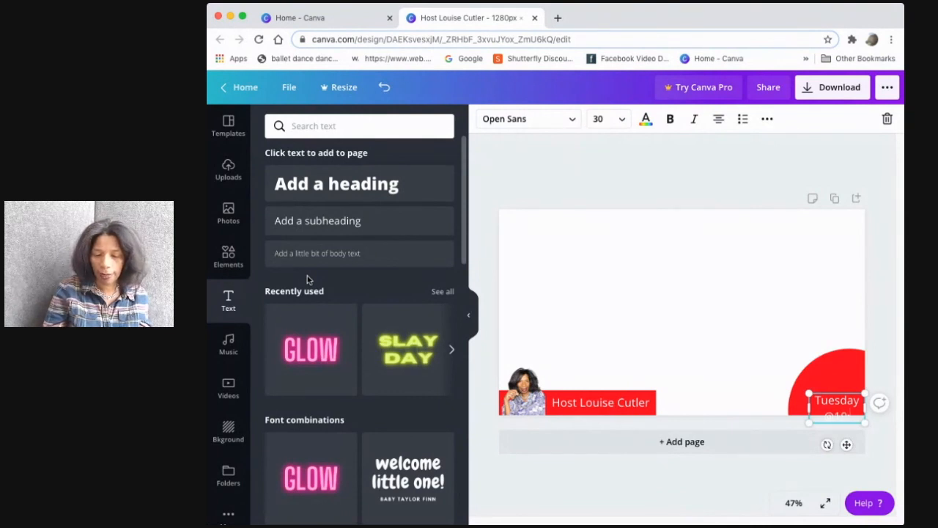
type("@10:00 Am")
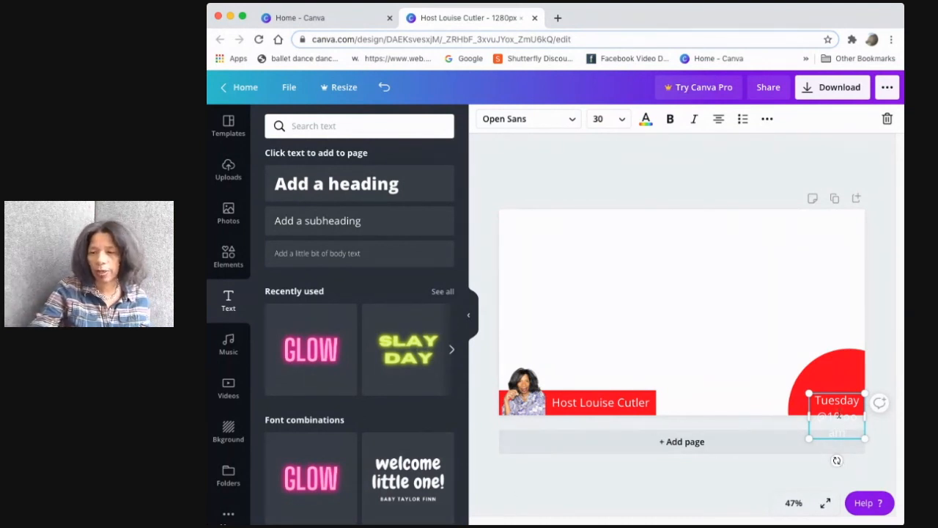
Widen the circle's text box and reposition it so the text fits within the red circle
left_click(762, 343)
left_click_drag(833, 414, 835, 389)
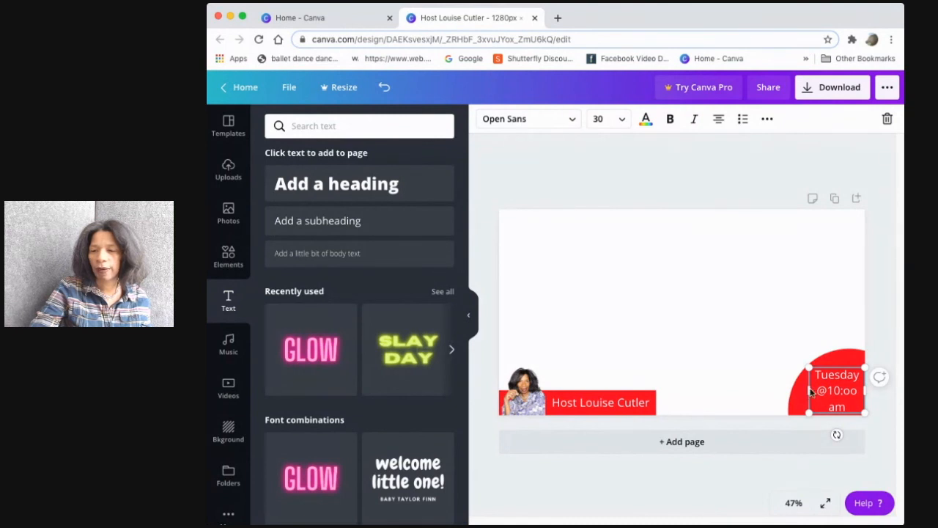
left_click_drag(809, 388, 793, 390)
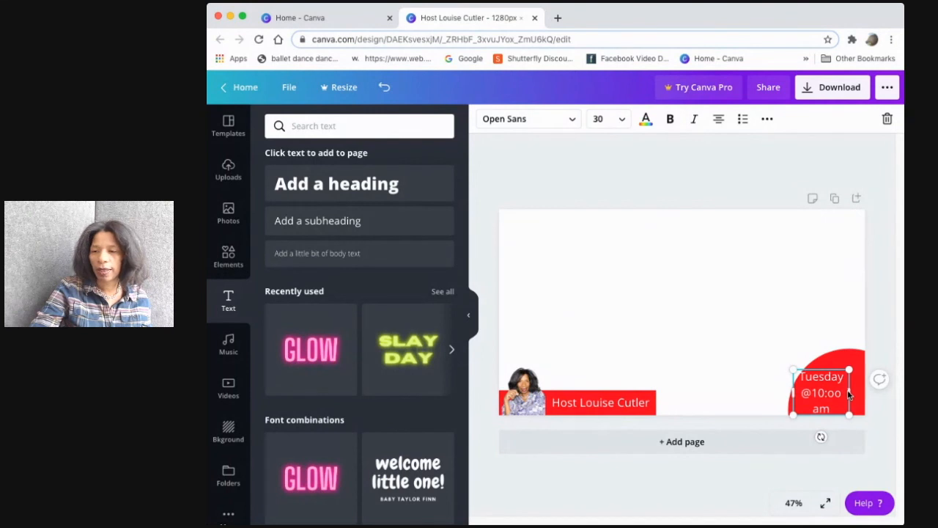
left_click_drag(850, 394, 838, 399)
Correct the time to '10:00' and nudge the text box into place inside the circle
double_click(830, 403)
type("00")
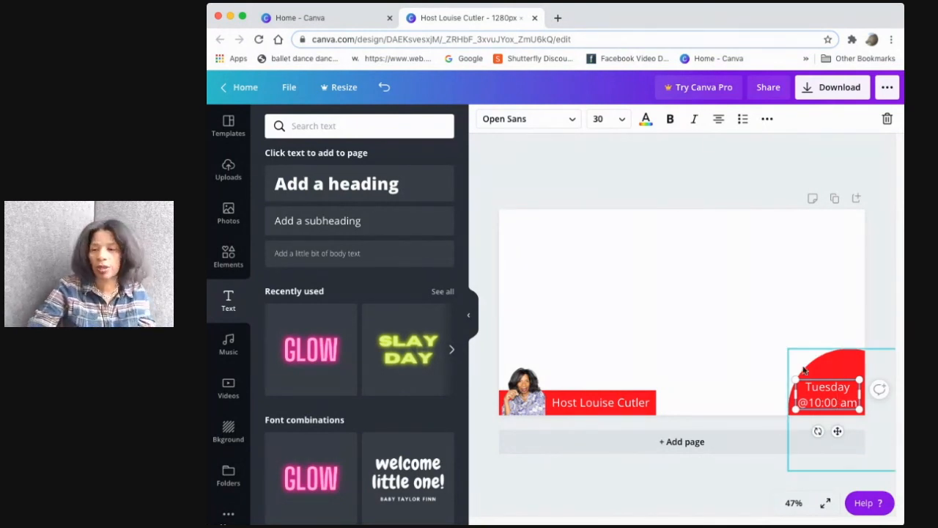
left_click(795, 355)
left_click(819, 389)
left_click_drag(819, 388, 825, 384)
left_click(739, 362)
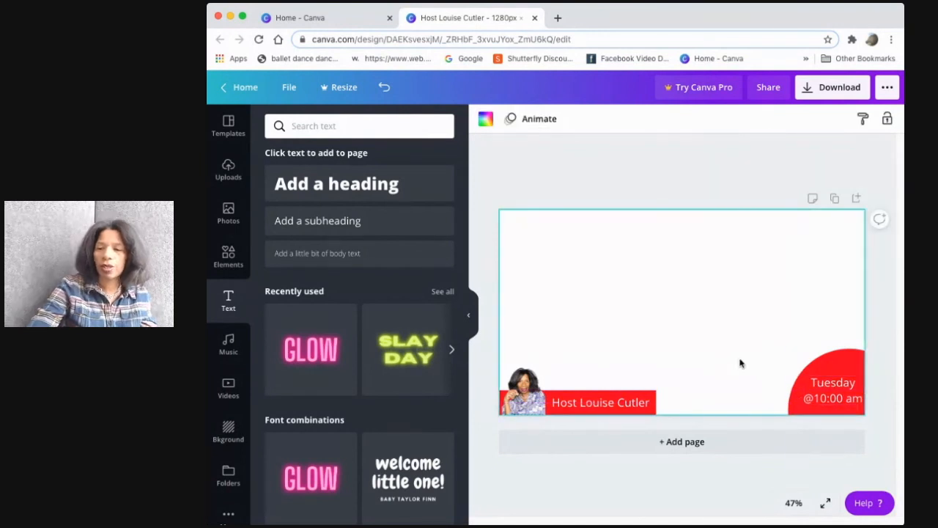
Change the day to 'Tuesdays' and nudge the red circle slightly lower in the corner
left_click(848, 395)
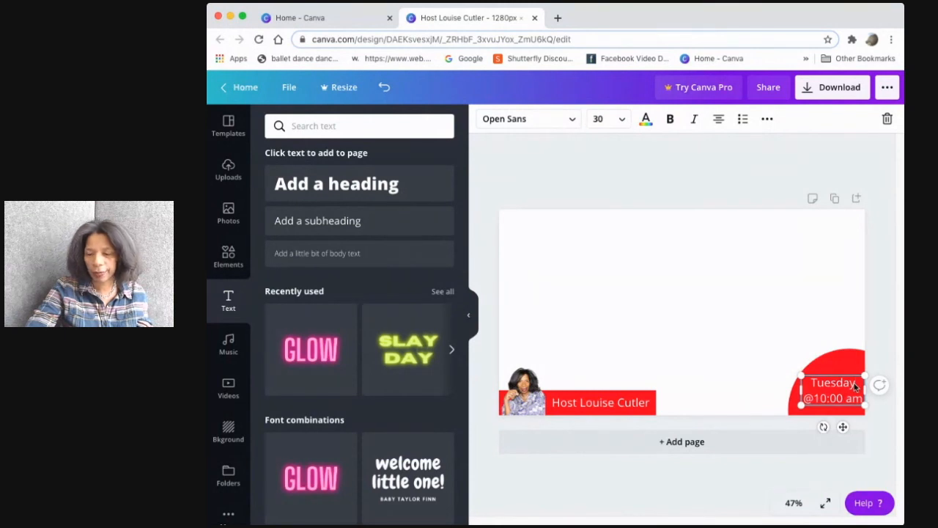
type("s")
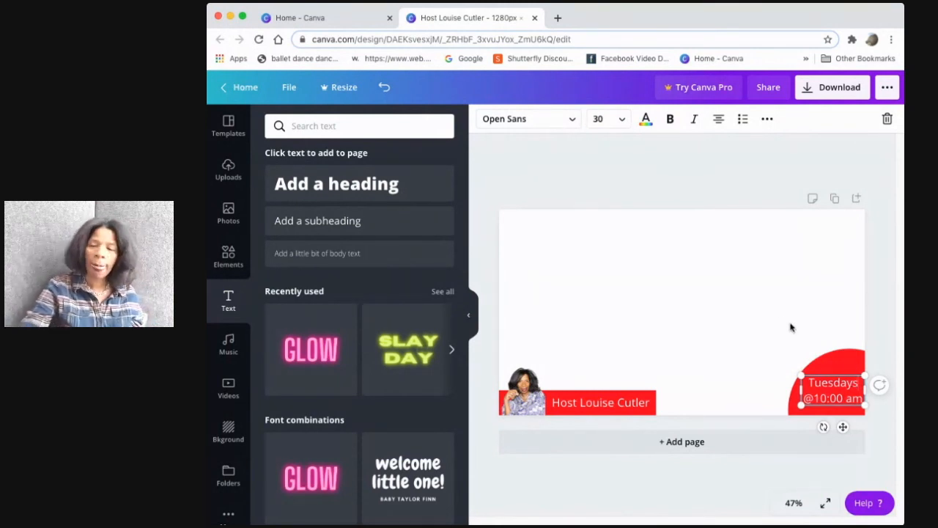
left_click(728, 369)
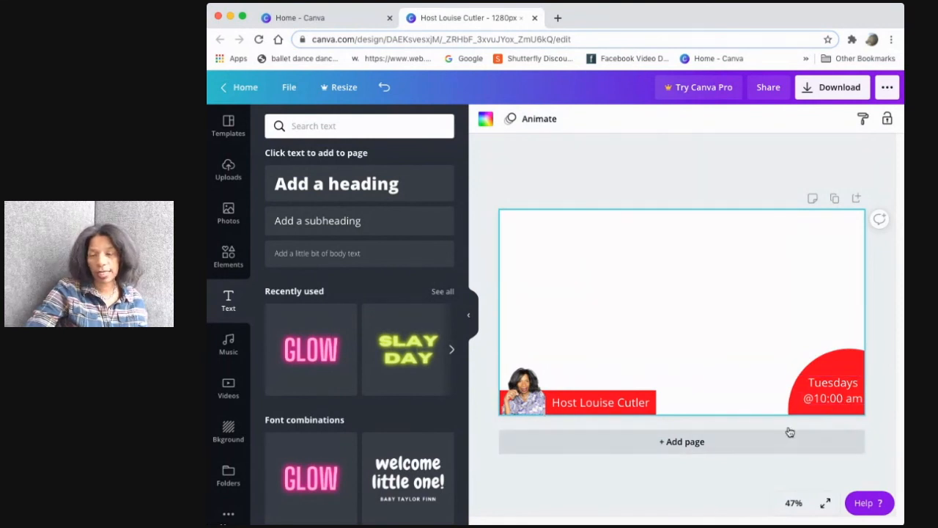
left_click(847, 368)
left_click_drag(847, 367, 846, 374)
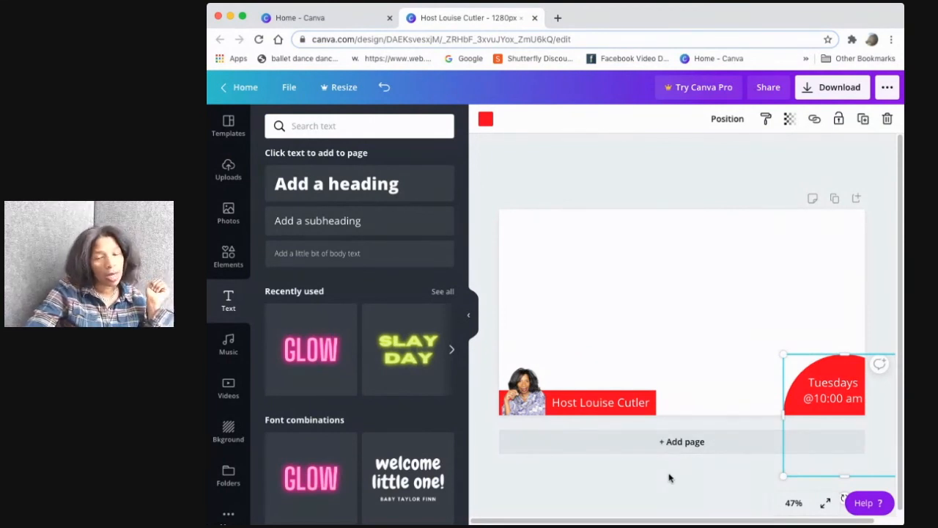
Move the photo, red bar and name text up to the top edge of the canvas
left_click(525, 401)
left_click_drag(525, 401, 520, 250)
left_click_drag(545, 403, 547, 246)
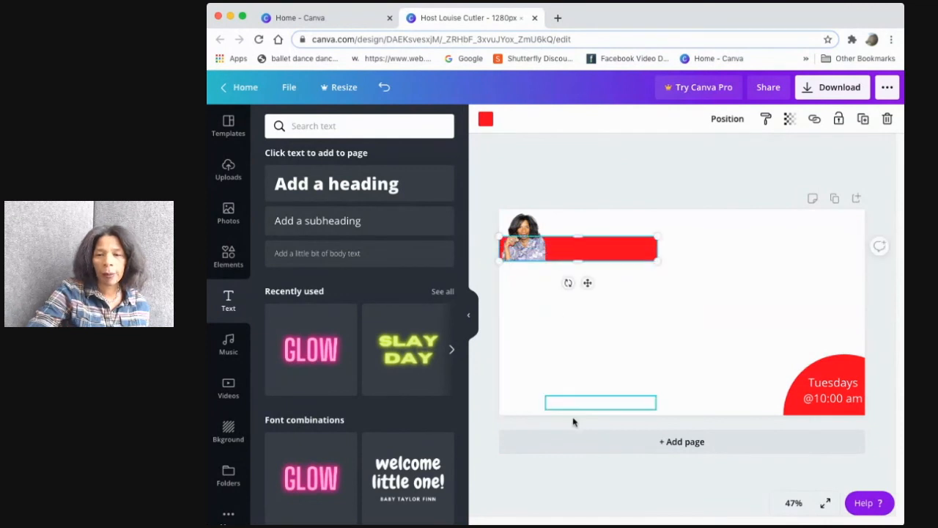
left_click_drag(573, 418, 571, 252)
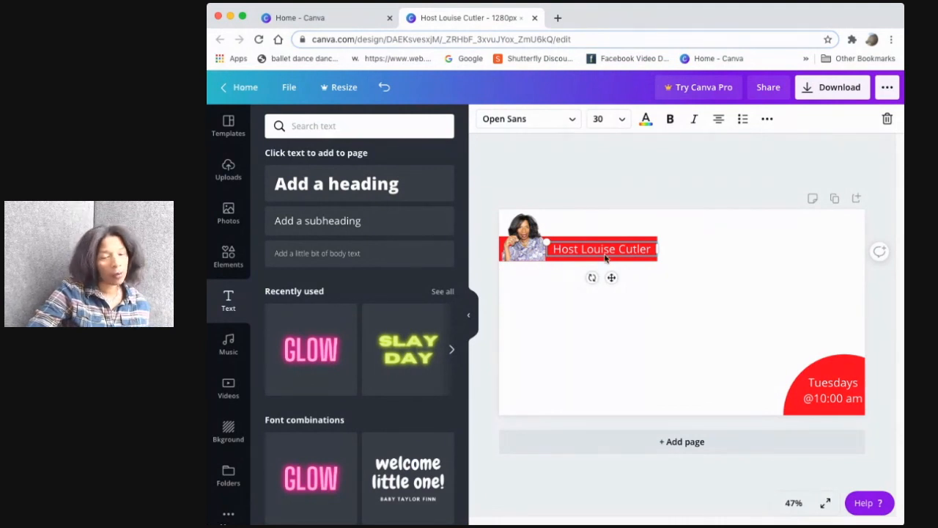
left_click_drag(559, 236, 561, 213)
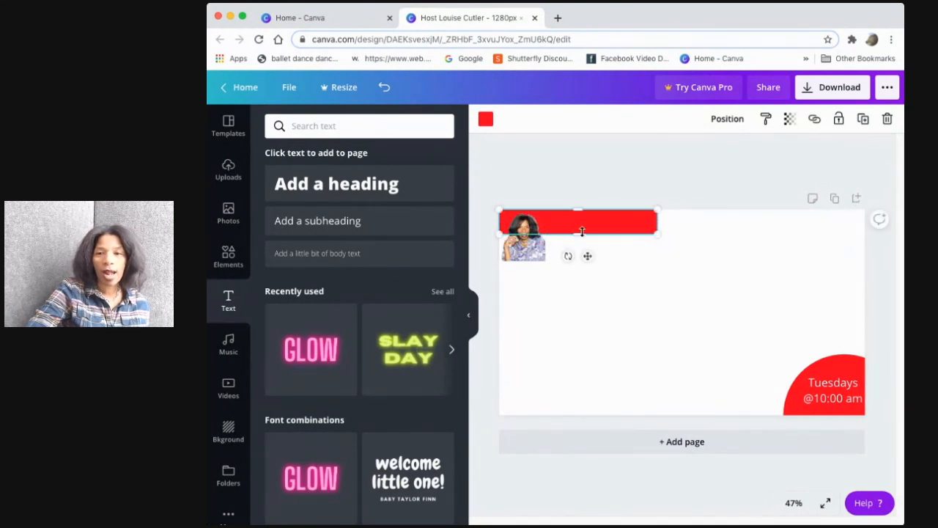
left_click(594, 249)
left_click_drag(611, 258, 604, 224)
left_click_drag(530, 252, 530, 249)
left_click(540, 384)
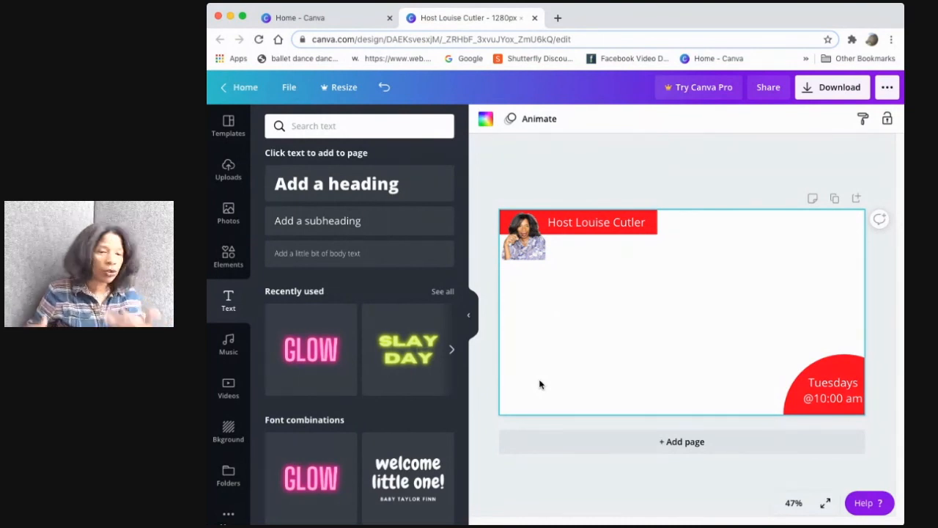
Move the photo, red bar and name text back down to the bottom edge of the canvas
left_click_drag(537, 254, 540, 405)
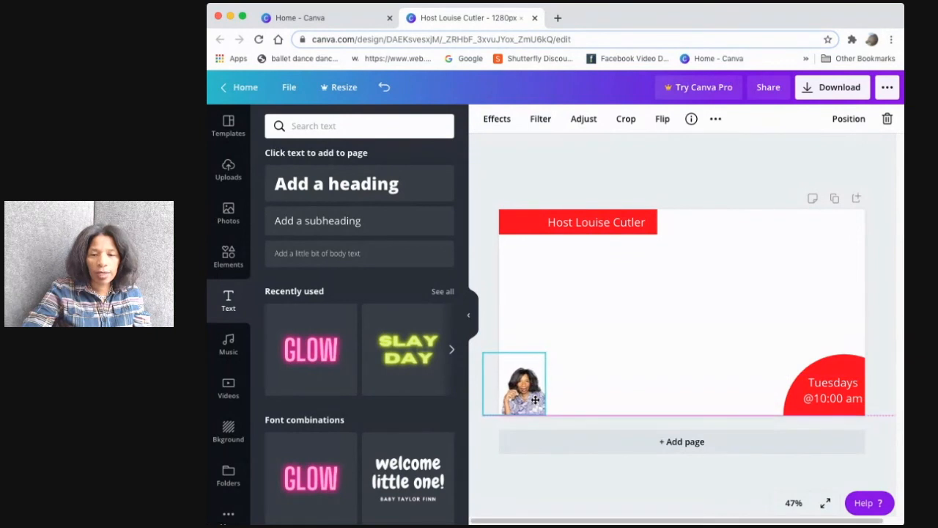
left_click_drag(526, 228, 529, 409)
left_click_drag(572, 227, 578, 404)
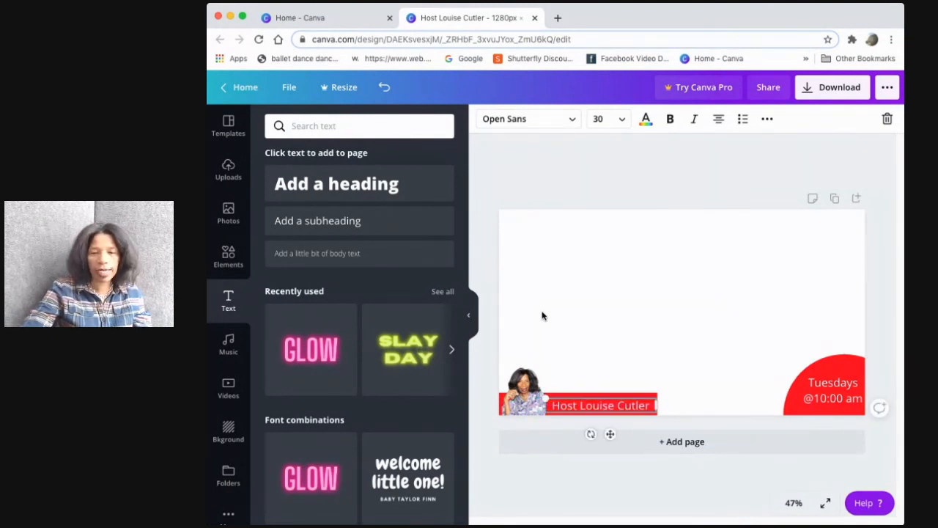
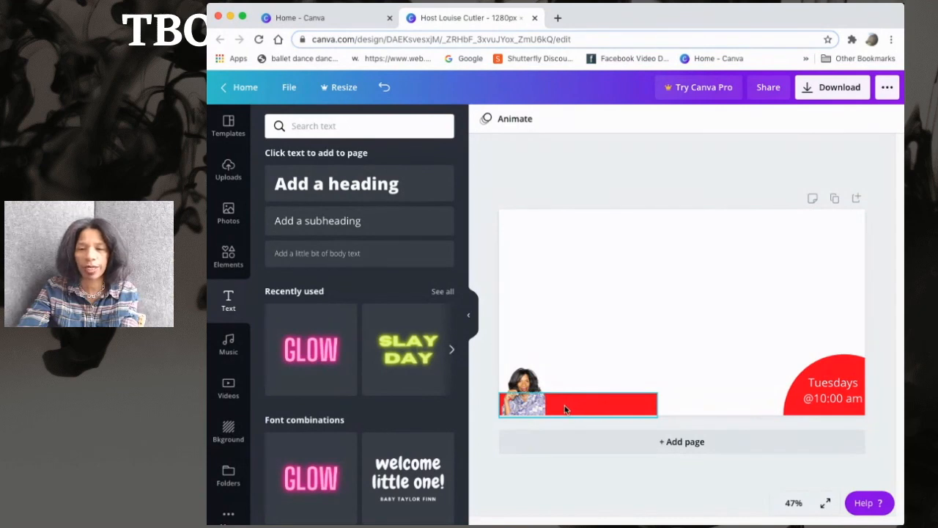
Delete the photo, red bar, name text, red circle and time text to clear the canvas
key("Delete")
left_click(521, 407)
key("Delete")
left_click(797, 386)
key("Delete")
left_click(797, 401)
key("Delete")
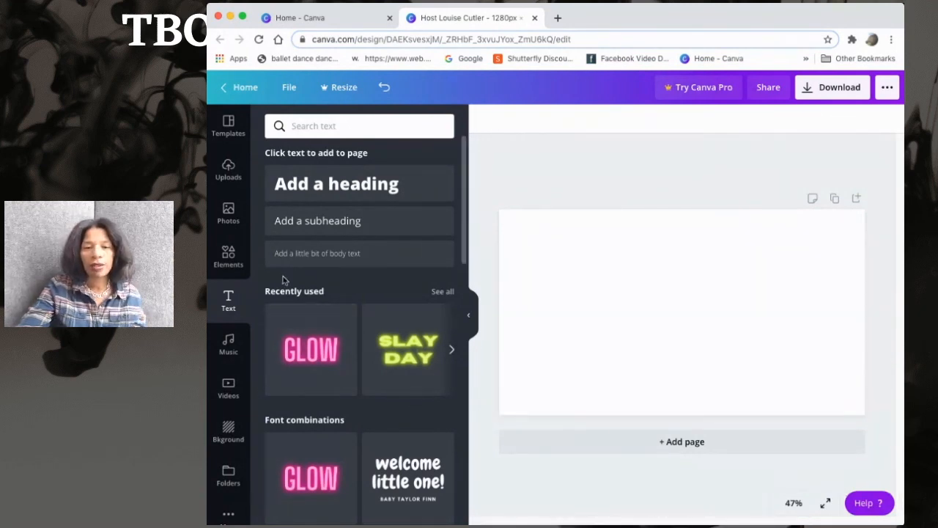
Add the blue brush-stroke element from the recently used elements onto the canvas and enlarge it
left_click(229, 257)
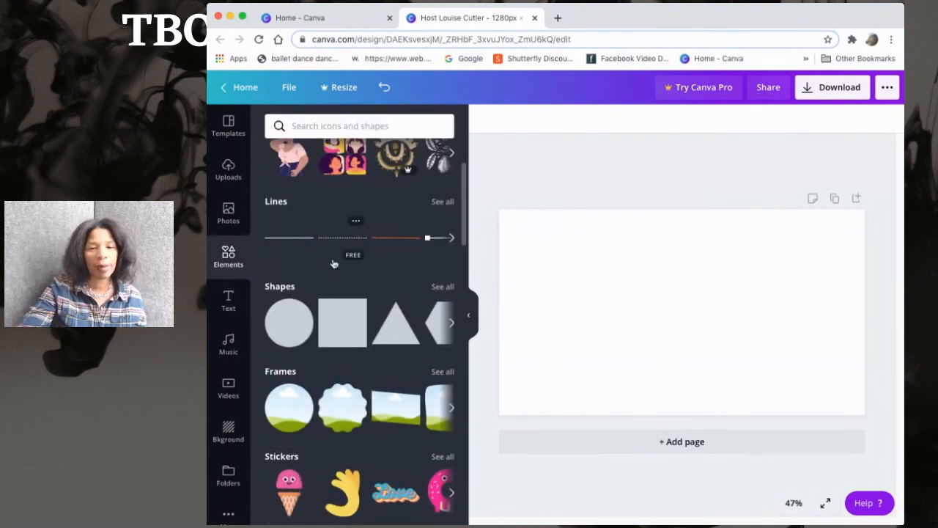
scroll(333, 261, "up", 3)
left_click(451, 195)
left_click(451, 195)
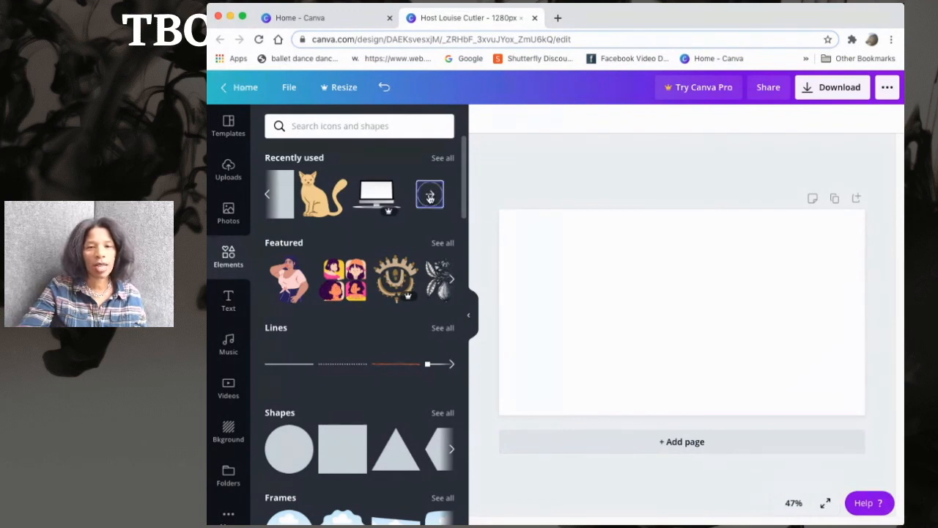
left_click(431, 195)
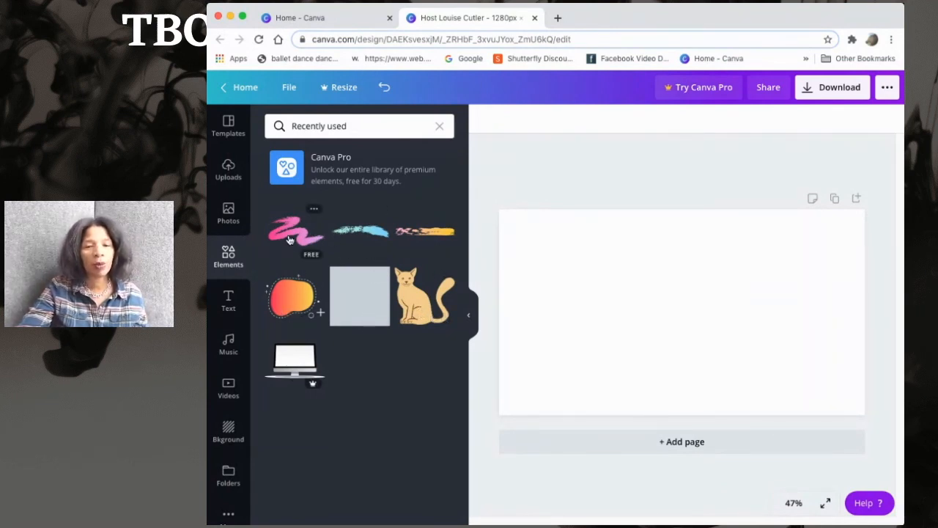
left_click_drag(359, 232, 349, 253)
mouse_move(296, 231)
left_mouse_down()
mouse_move(578, 340)
mouse_move(608, 342)
mouse_move(536, 272)
mouse_move(548, 310)
mouse_move(308, 235)
mouse_move(603, 350)
mouse_move(603, 365)
left_mouse_up()
mouse_move(681, 359)
left_mouse_down()
mouse_move(831, 392)
mouse_move(843, 403)
left_mouse_up()
left_click_drag(782, 367, 752, 381)
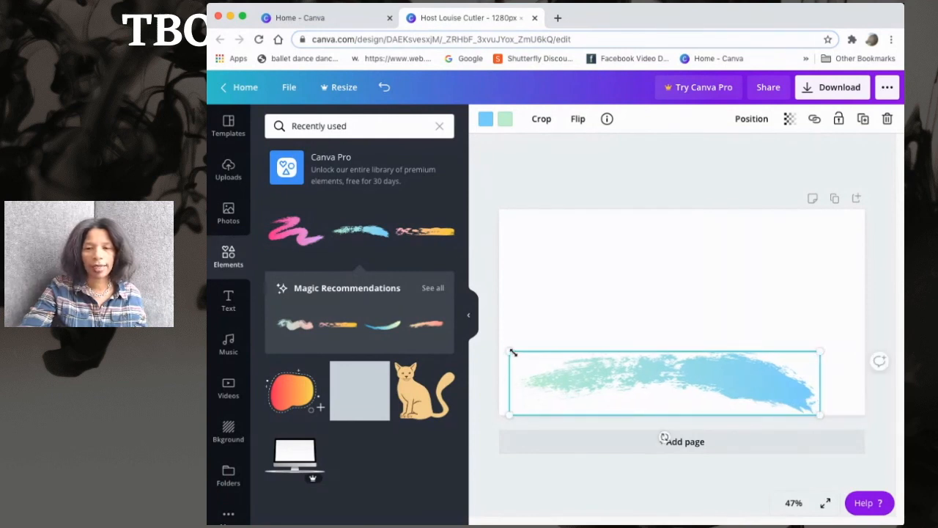
Resize and reposition the brush stroke to span almost the full canvas width
left_click_drag(509, 349, 482, 345)
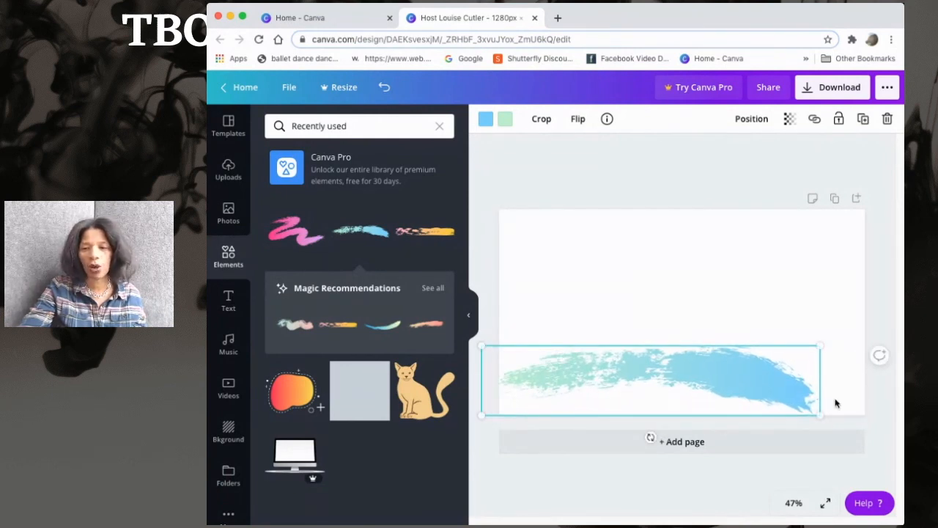
left_click_drag(792, 387, 808, 383)
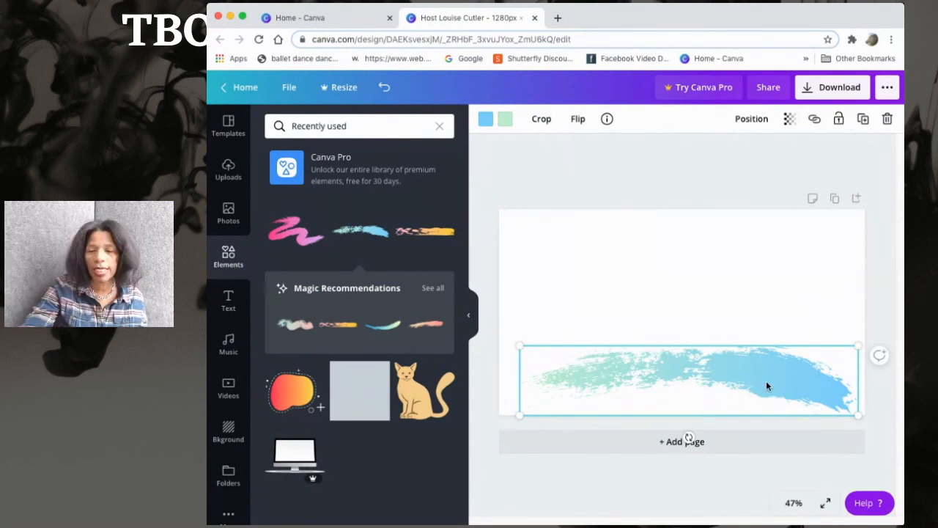
mouse_move(757, 377)
left_mouse_down()
mouse_move(764, 256)
mouse_move(746, 253)
mouse_move(760, 335)
mouse_move(751, 388)
left_mouse_up()
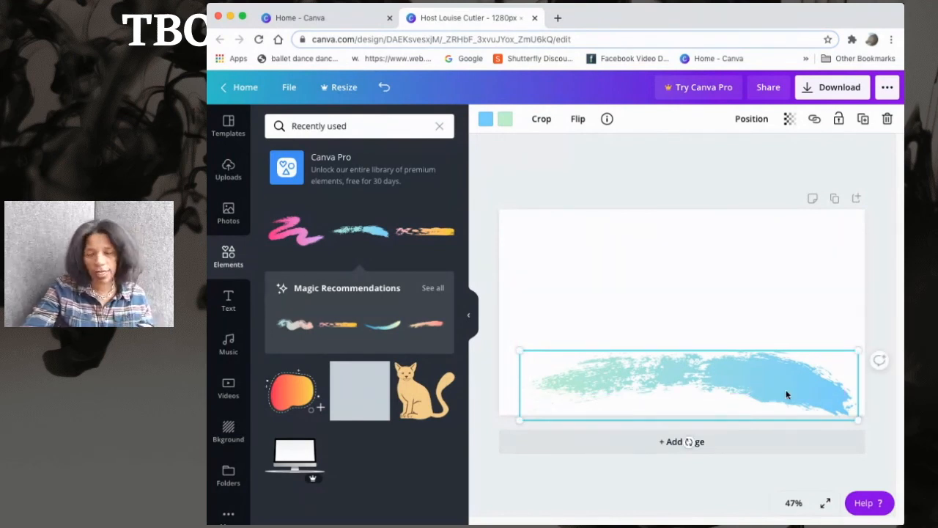
mouse_move(856, 416)
left_mouse_down()
mouse_move(716, 398)
mouse_move(851, 396)
left_mouse_up()
Move the brush stroke up to the top edge of the canvas
mouse_move(760, 378)
left_mouse_down()
mouse_move(760, 239)
mouse_move(778, 250)
left_mouse_up()
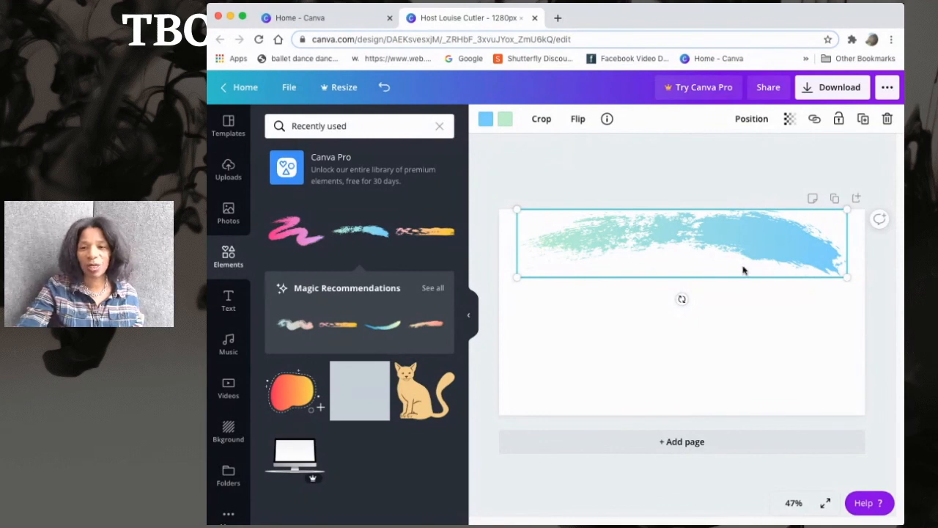
left_click_drag(744, 237, 742, 228)
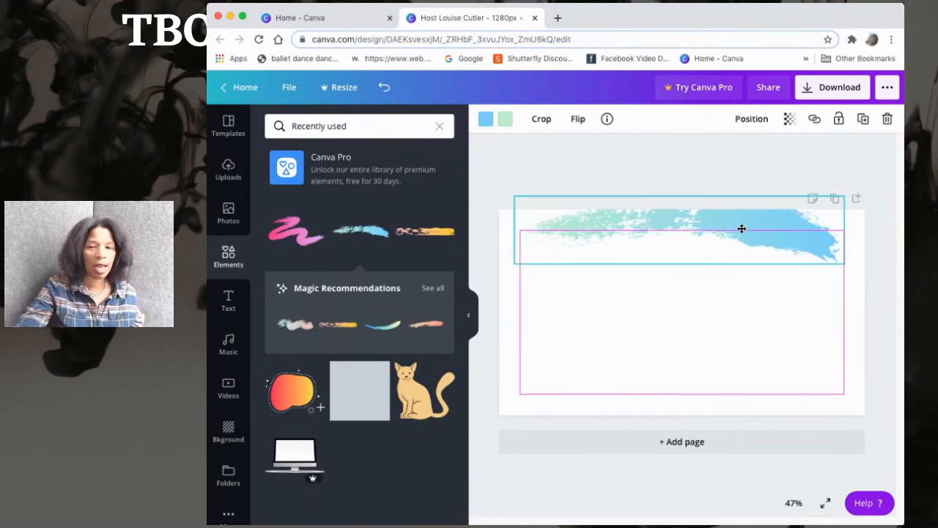
left_click_drag(743, 230, 746, 245)
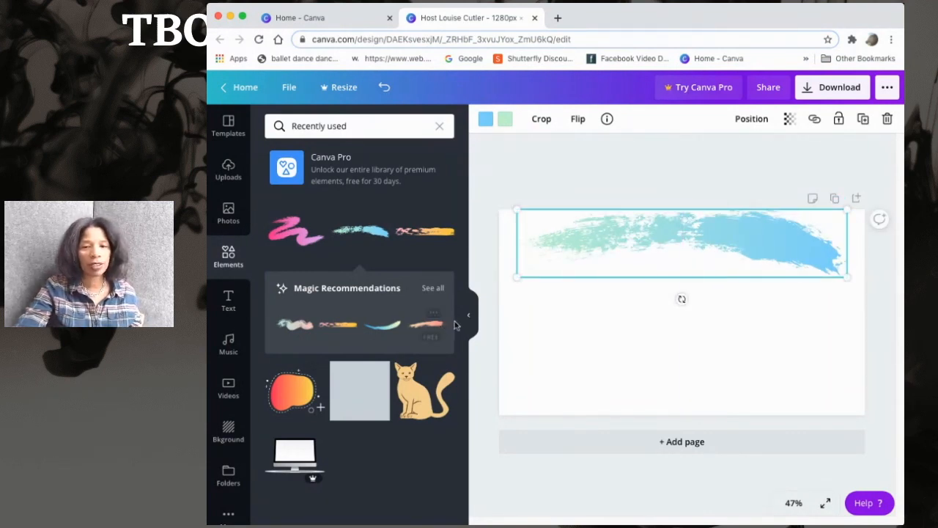
mouse_move(737, 247)
left_mouse_down()
mouse_move(733, 306)
mouse_move(727, 242)
left_mouse_up()
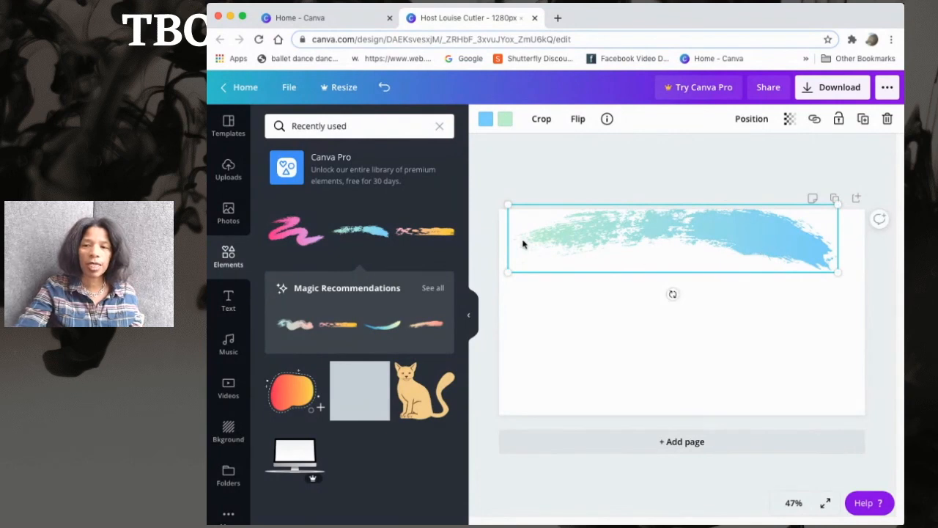
Recolor the brush stroke with black and gray #a6a6a6, and nudge it into place
left_click(485, 119)
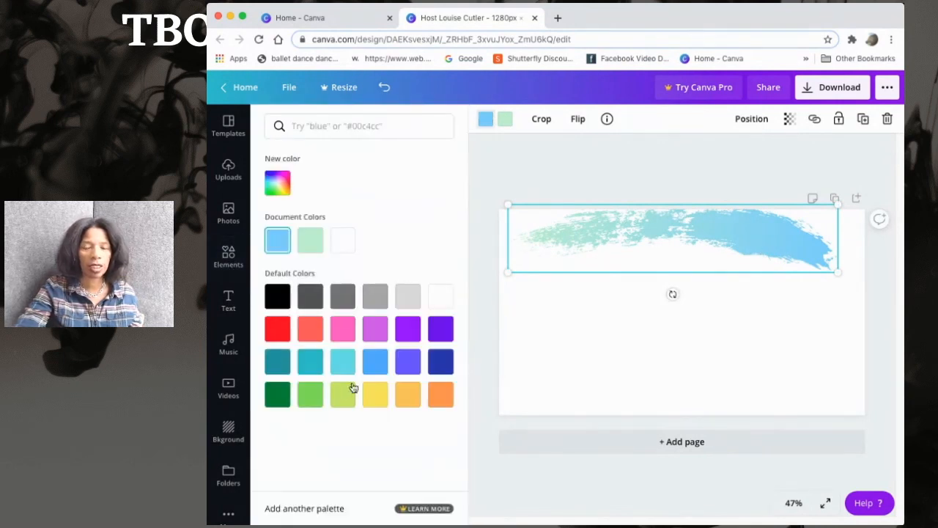
left_click(275, 295)
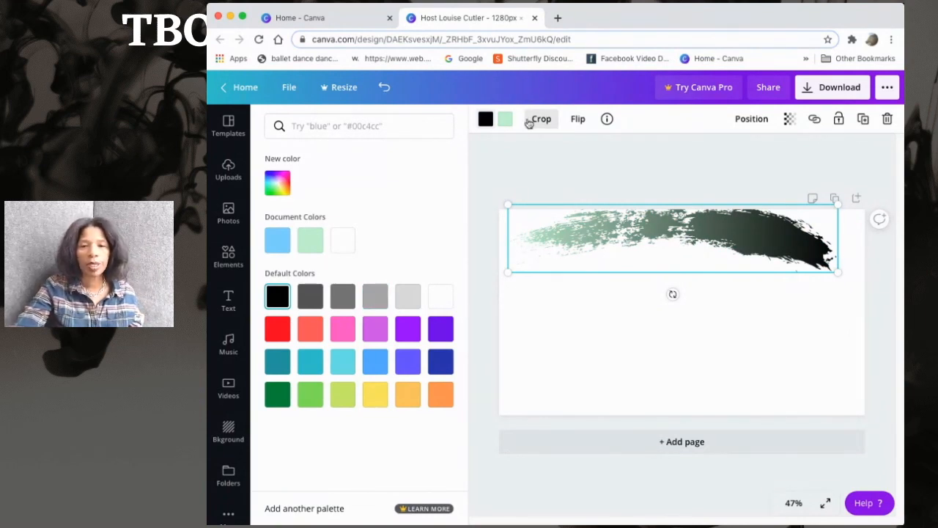
left_click(505, 122)
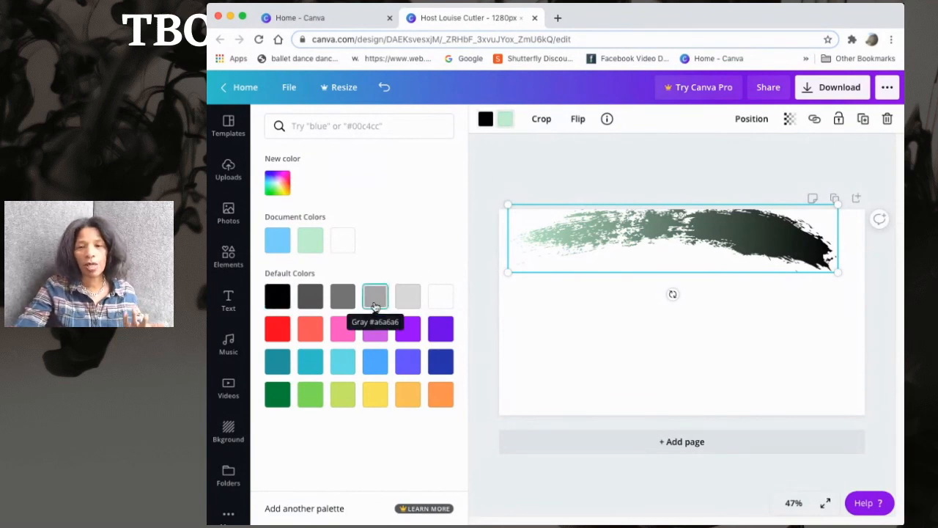
left_click(374, 306)
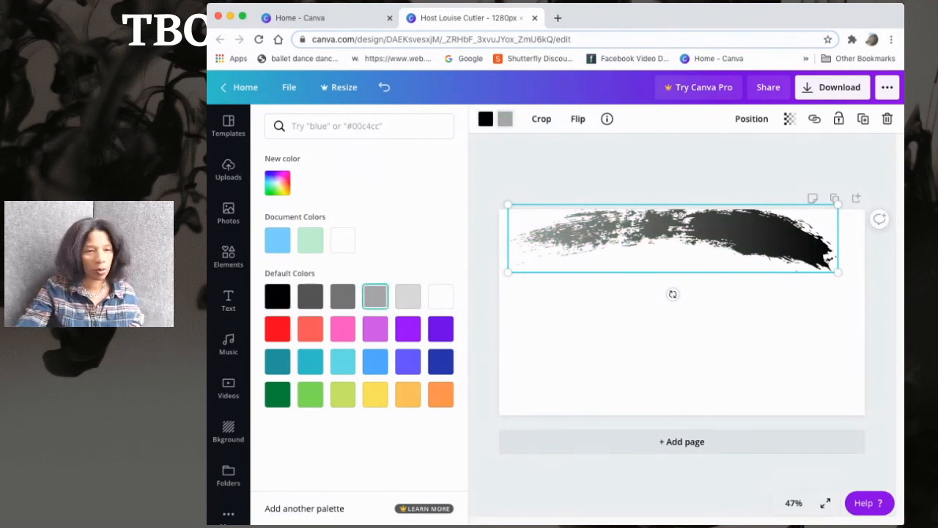
mouse_move(785, 252)
left_mouse_down()
mouse_move(791, 242)
mouse_move(733, 273)
left_mouse_up()
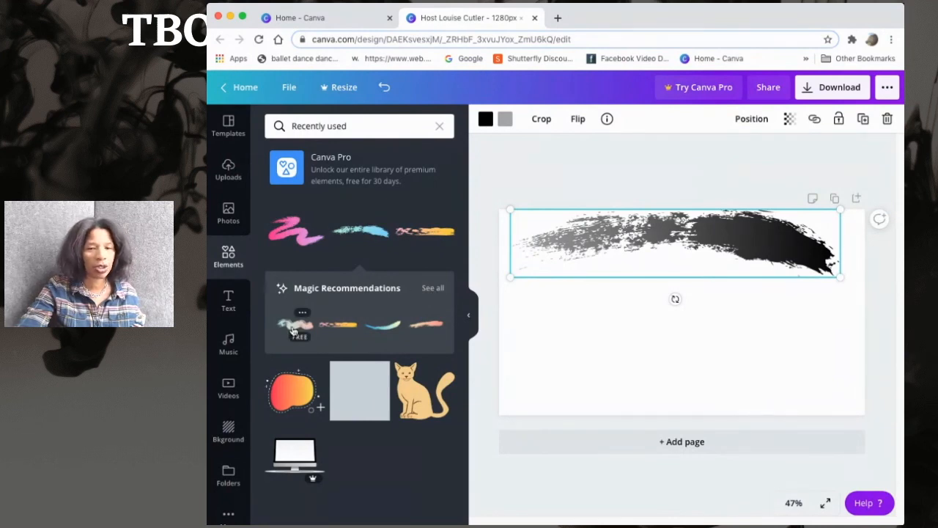
Add a pastel brush stroke and an orange bar below the banner, then delete both
left_click_drag(592, 369, 668, 340)
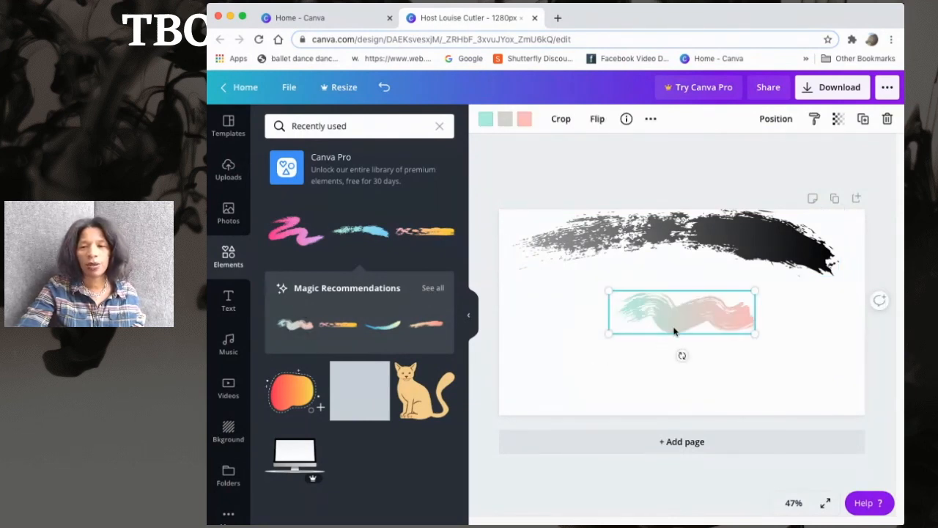
left_click_drag(609, 291, 519, 266)
left_click_drag(755, 332, 798, 348)
left_click(337, 327)
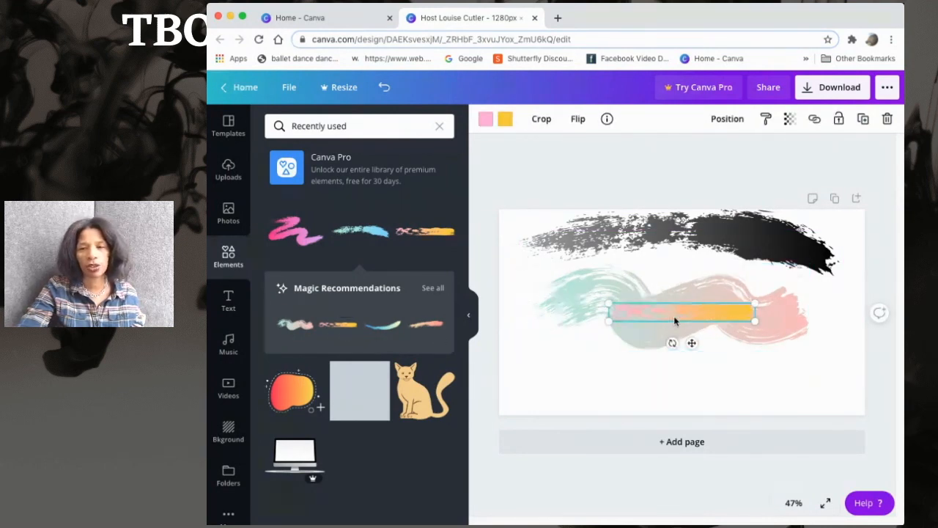
key("Delete")
left_click(635, 342)
key("Delete")
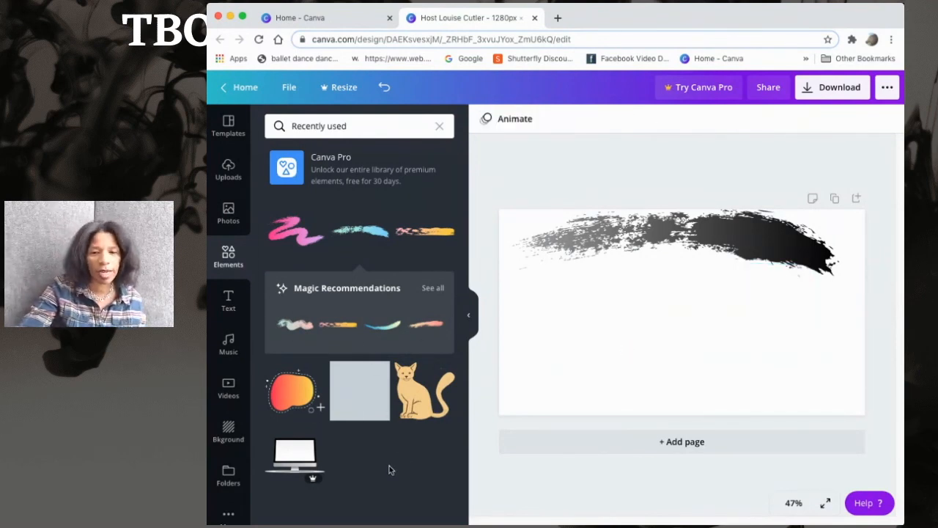
Add a gradient blob shape, swap it for recommended blobs and enlarge it, then undo these changes
left_click(299, 396)
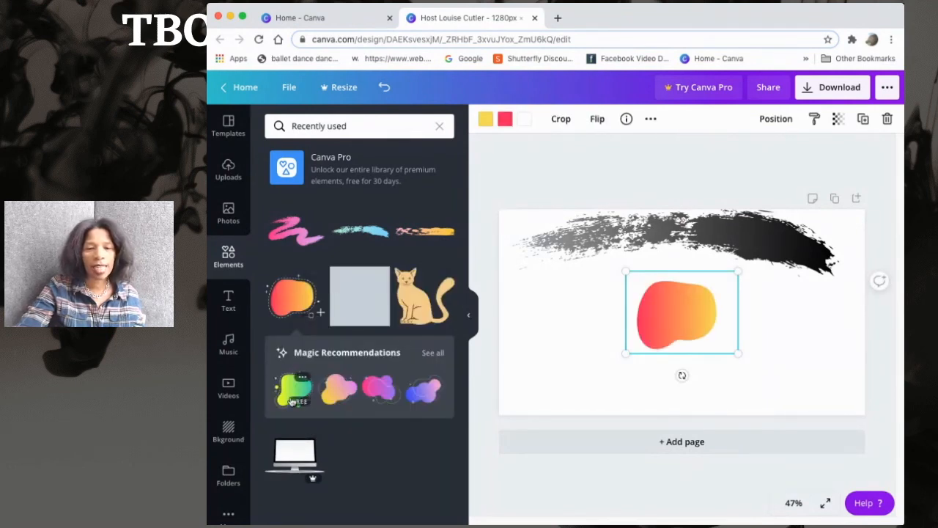
left_click(387, 396)
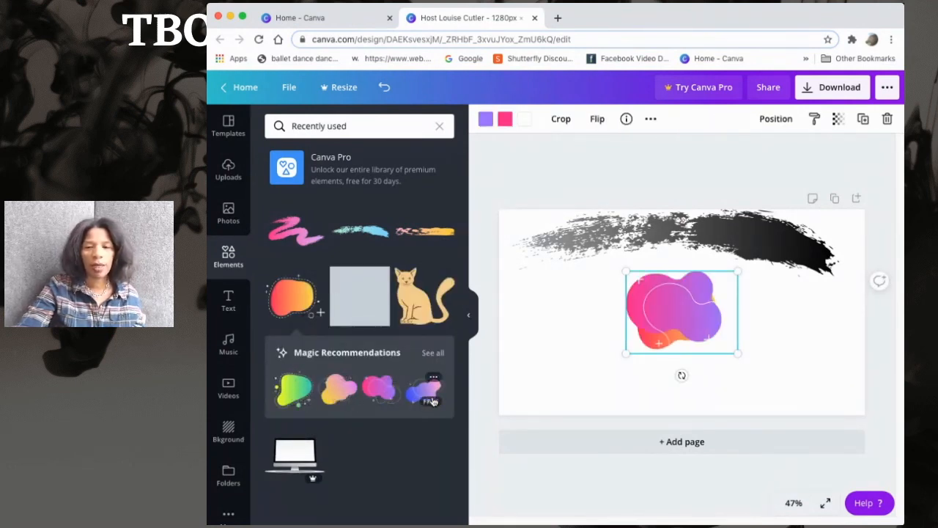
left_click(431, 399)
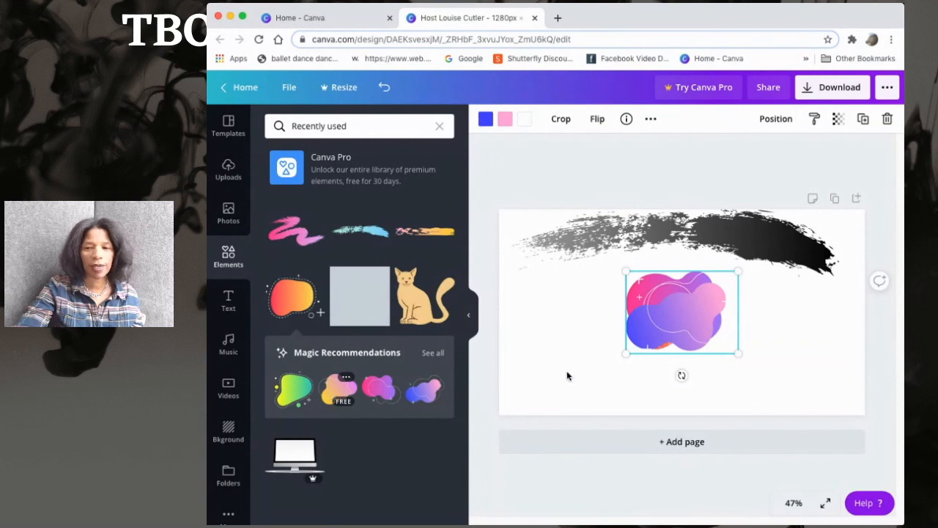
left_click_drag(739, 353, 795, 394)
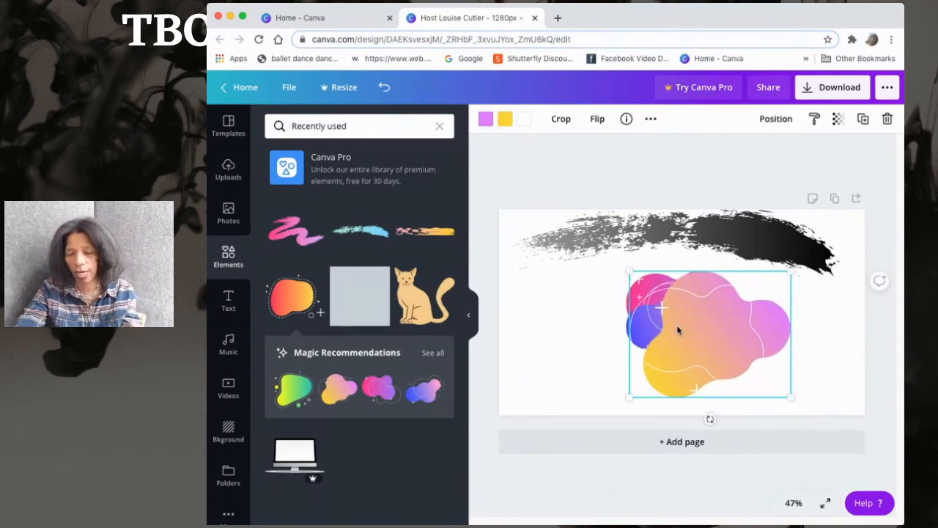
key("super+z")
key("super+z")
key("super+z")
key("super+z")
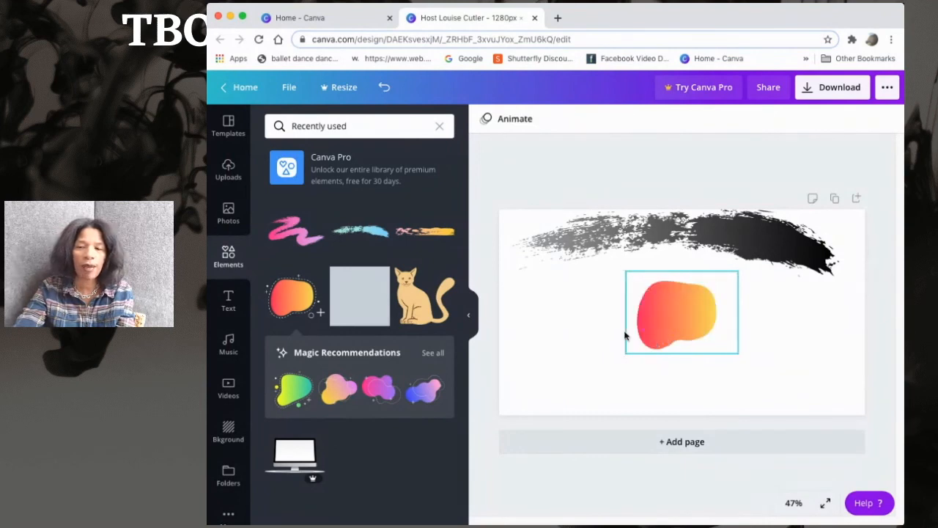
key("super+z")
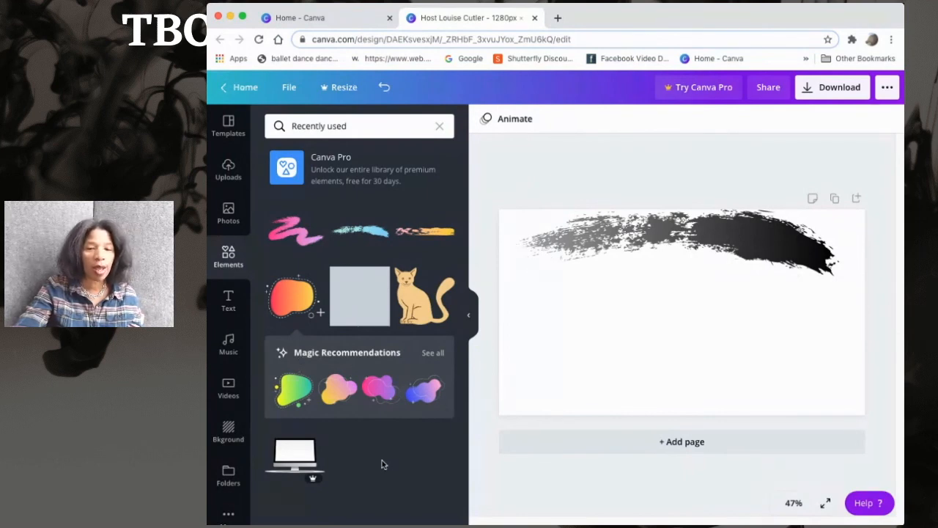
Add a gray square and a cat illustration to the canvas, deleting each again
left_click(353, 312)
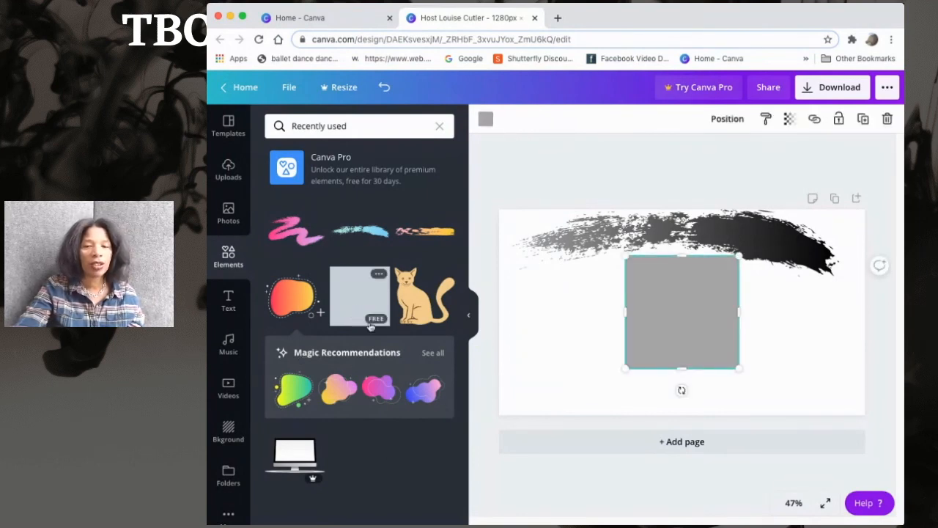
key("Delete")
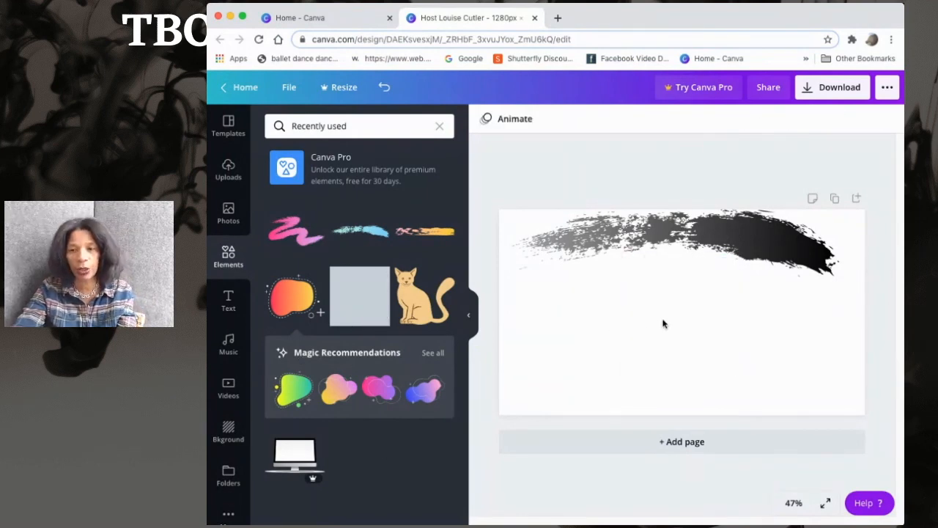
left_click(426, 323)
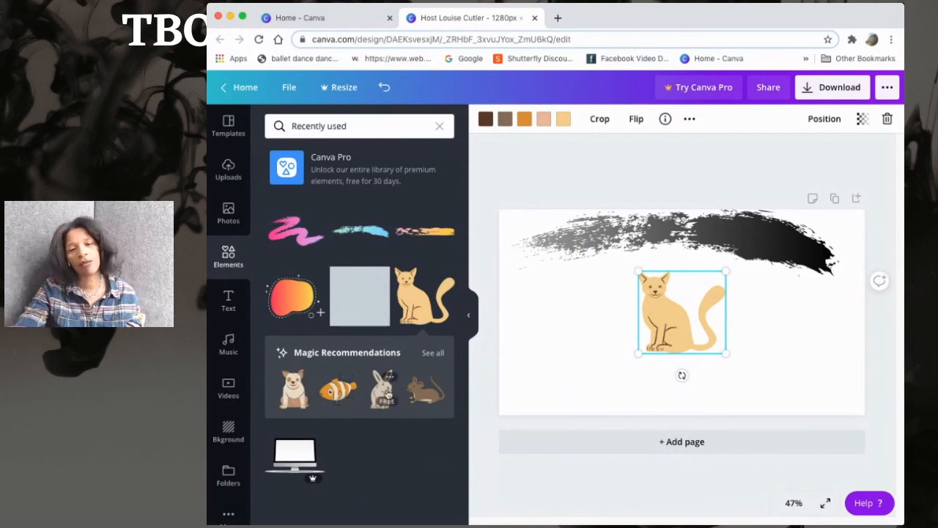
key("Delete")
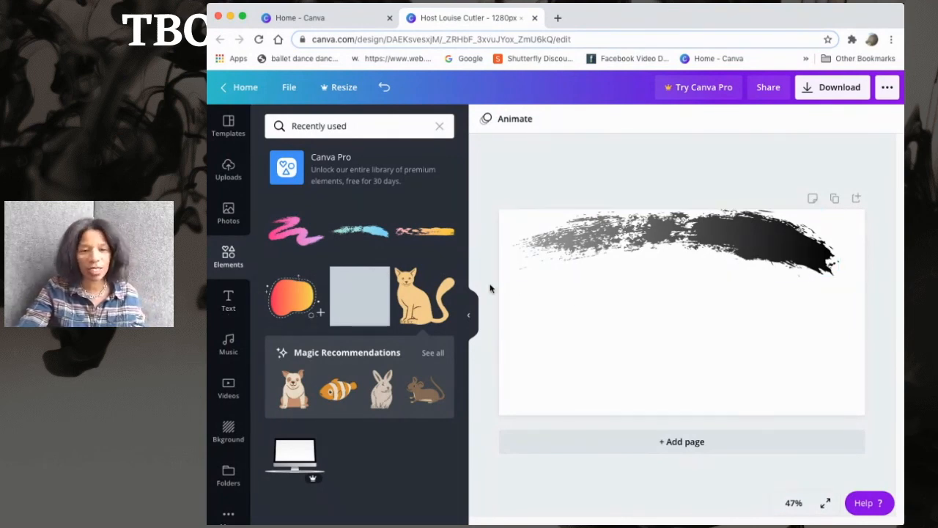
Add a subheading text box onto the right end of the brush stroke and tilt it to follow the stroke
left_click(231, 310)
left_click_drag(360, 221, 718, 240)
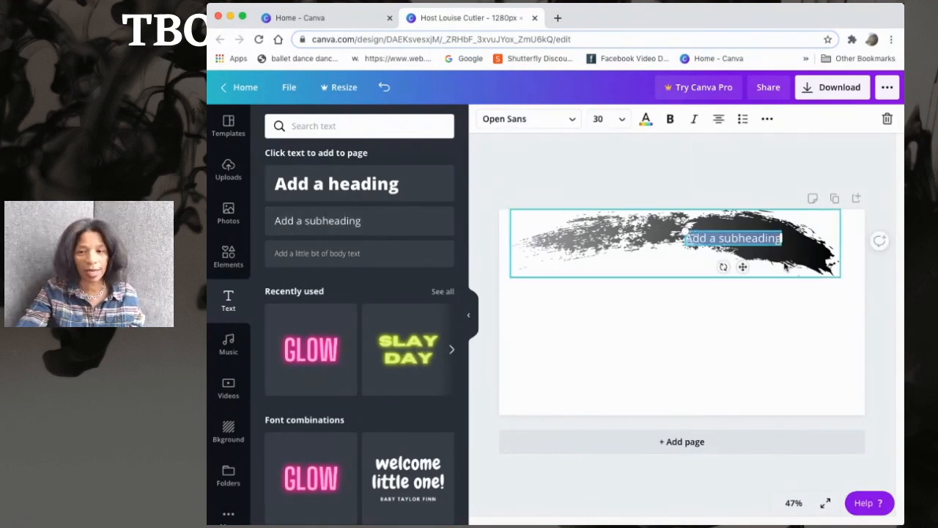
left_click(738, 239)
left_click(763, 249)
left_click(763, 244)
mouse_move(763, 246)
left_mouse_down()
mouse_move(775, 249)
mouse_move(769, 235)
mouse_move(806, 232)
left_mouse_up()
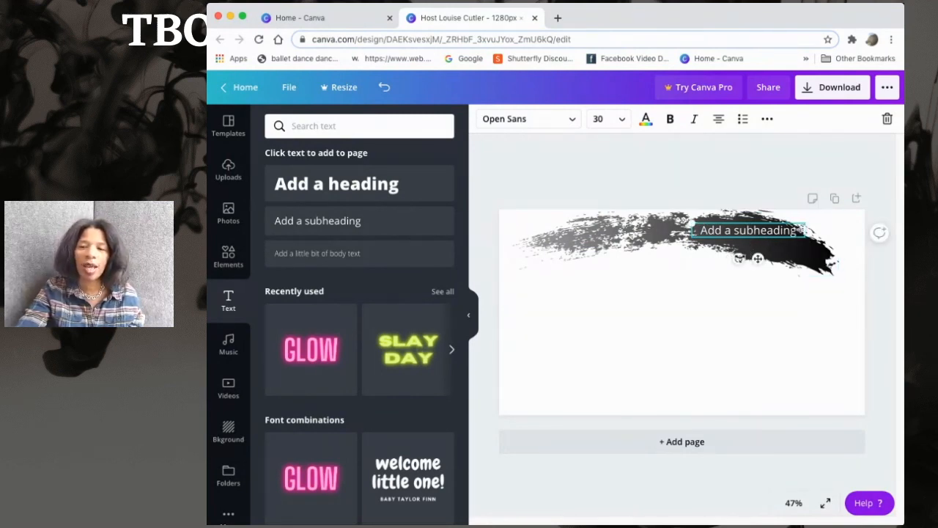
left_click_drag(738, 258, 760, 239)
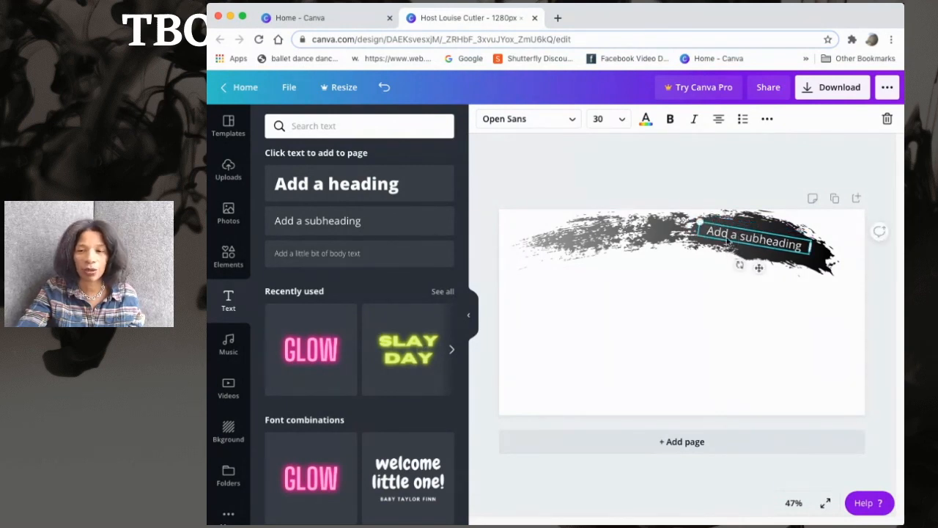
Replace the subheading text with "Black Art and Culture" and widen its text box along the stroke
double_click(716, 234)
left_click(715, 233)
double_click(715, 233)
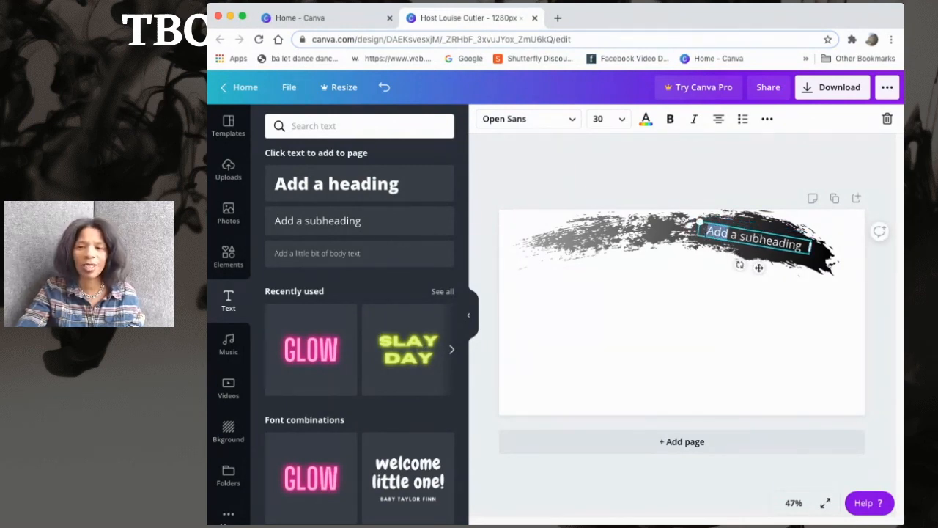
left_click_drag(714, 233, 795, 239)
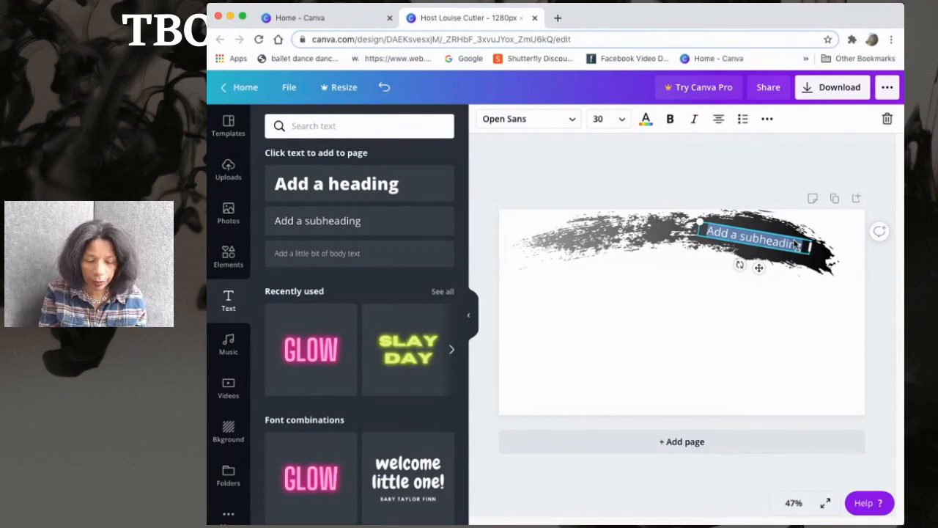
type("Black Art and Culture")
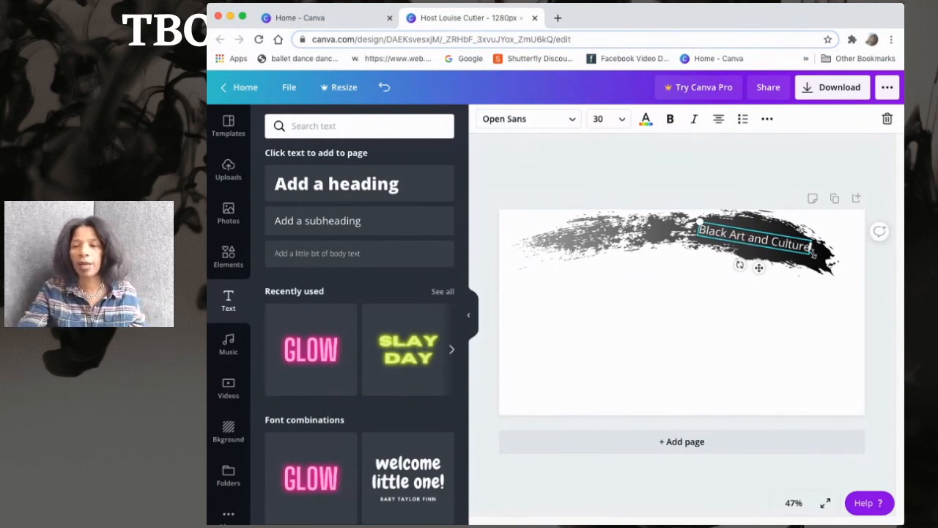
left_click_drag(812, 248, 822, 255)
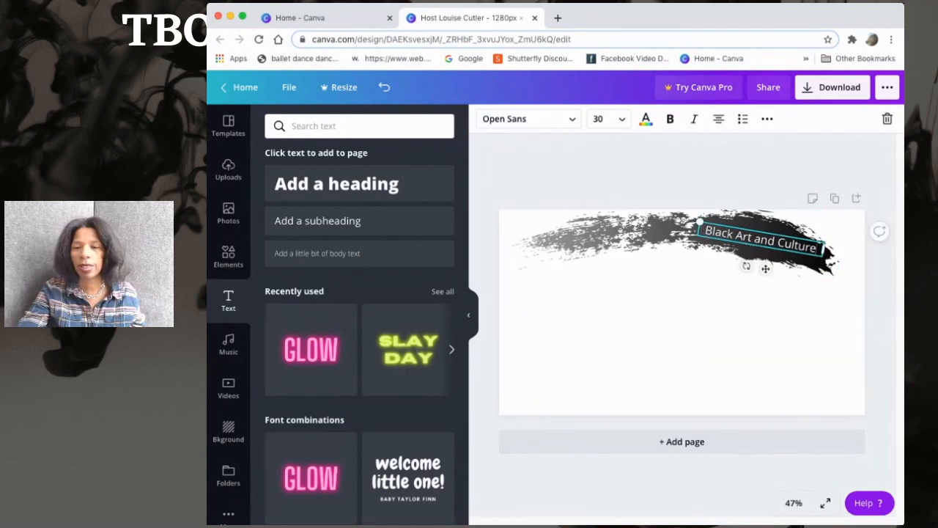
Set the banner text's font to Abys and its size to 36
left_click_drag(704, 232, 830, 294)
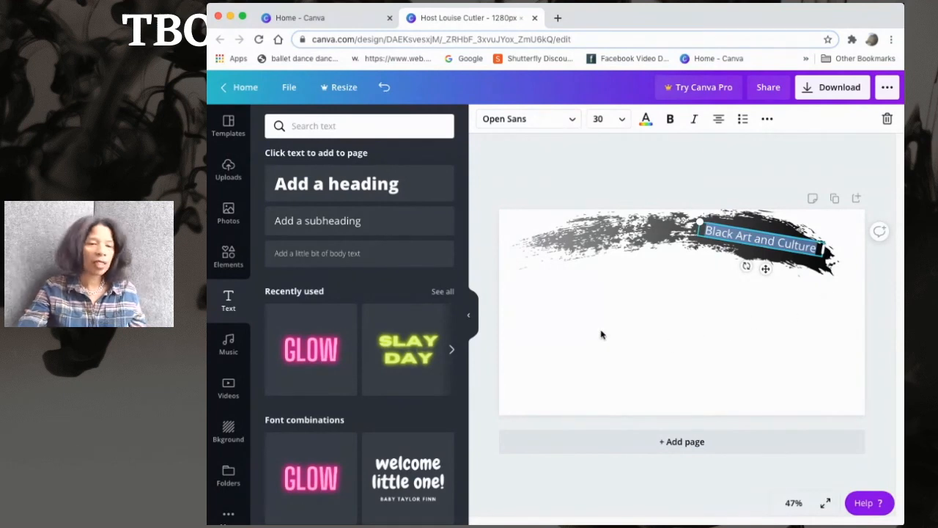
left_click(571, 121)
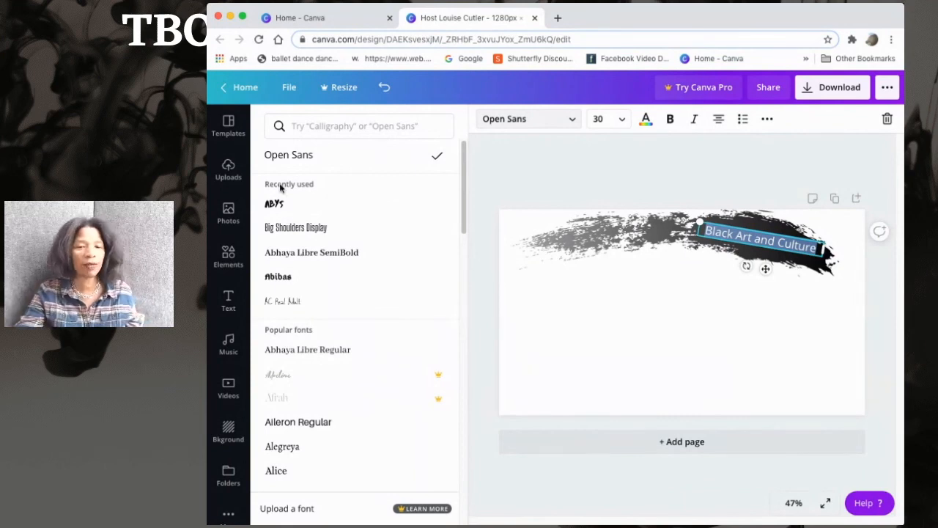
left_click(274, 210)
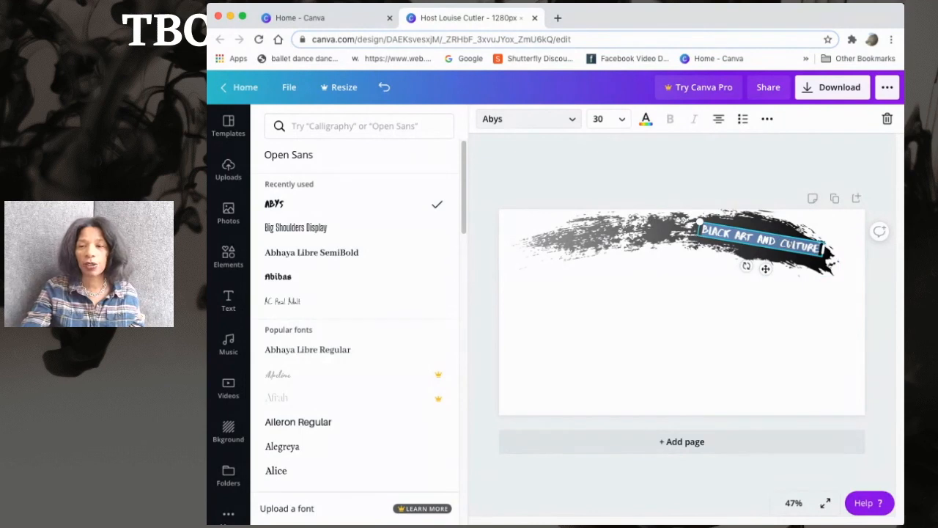
left_click(614, 123)
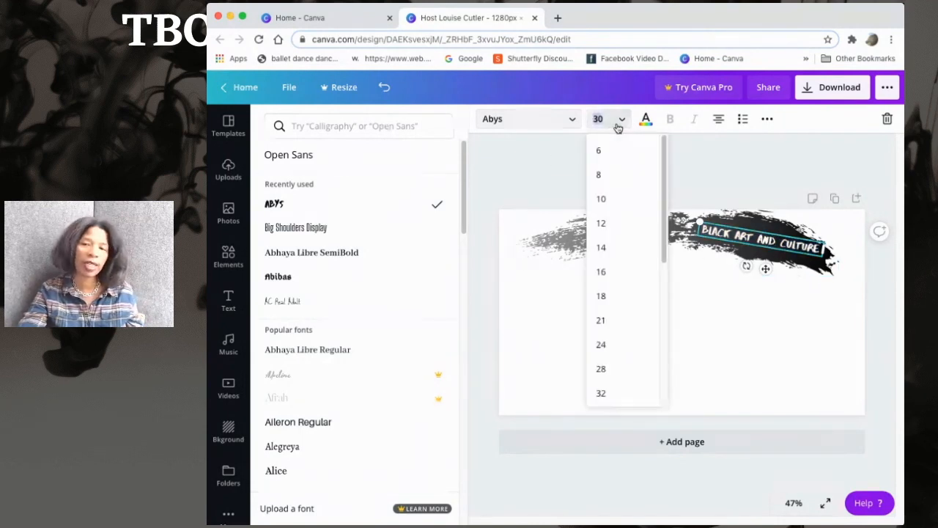
scroll(603, 334, "down", 3)
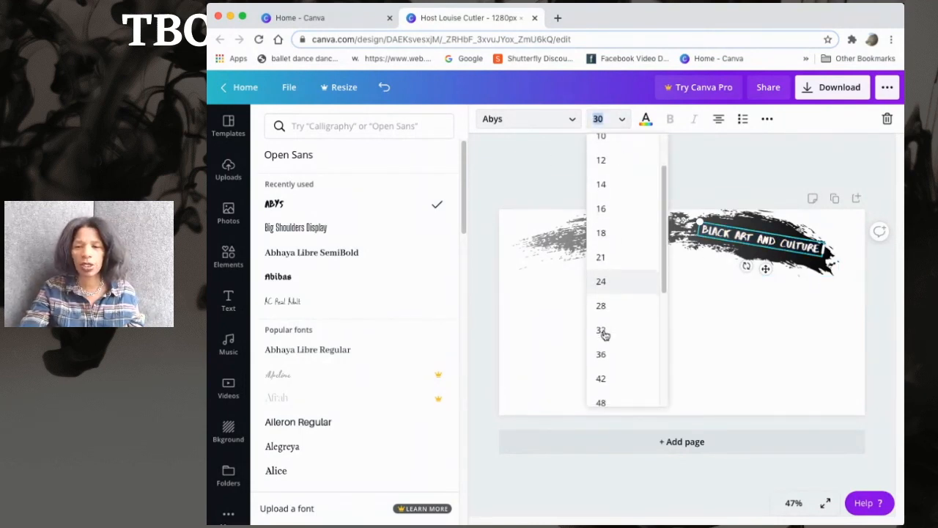
left_click(603, 354)
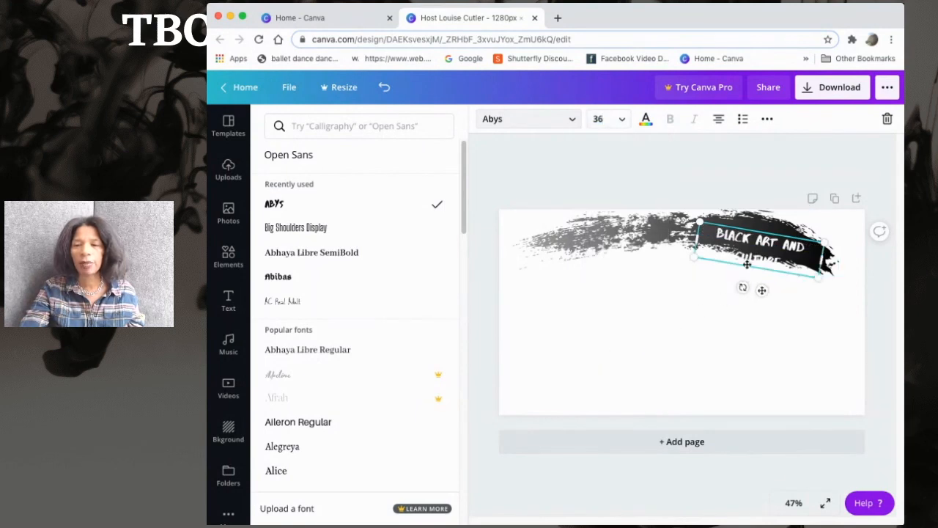
Reposition the two-line text box so it sits within the black end of the brush stroke
left_click(672, 300)
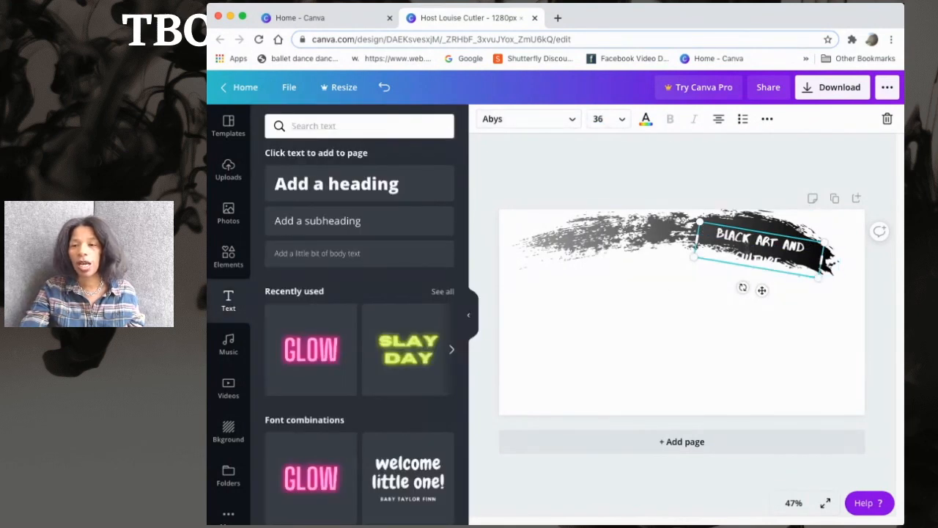
left_click(849, 277)
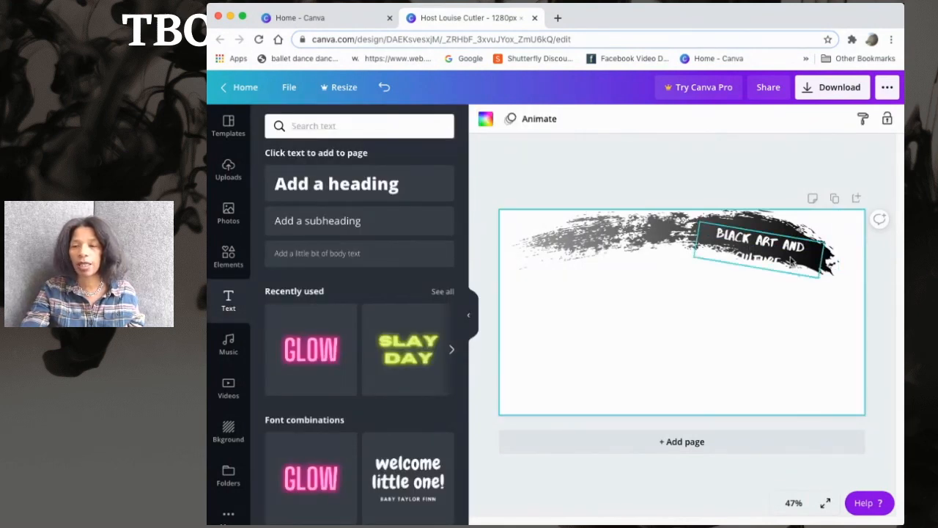
left_click_drag(794, 262, 790, 246)
left_click(645, 253)
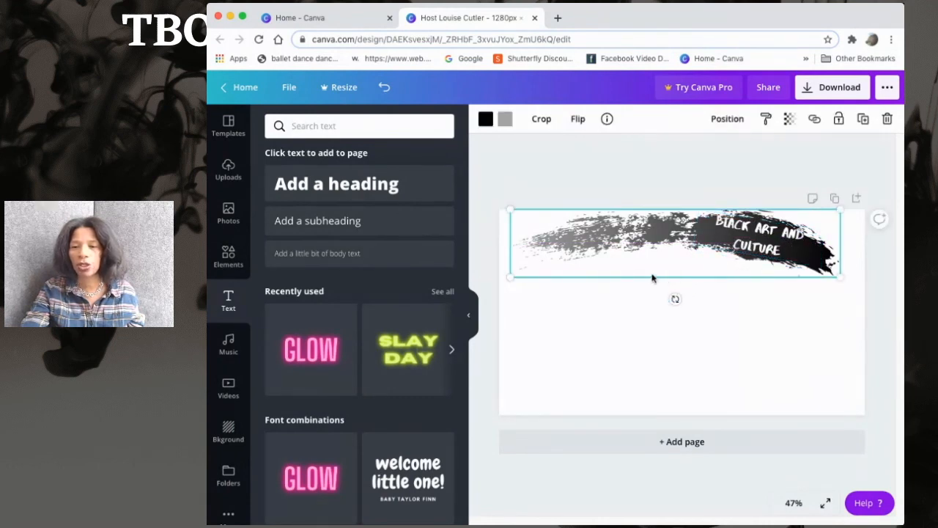
left_click_drag(507, 278, 508, 280)
left_click_drag(756, 233, 755, 235)
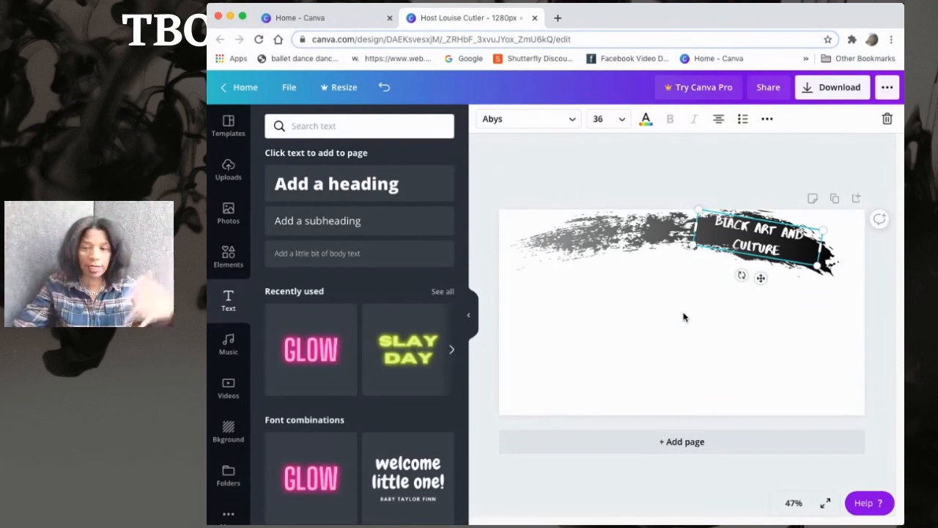
left_click(649, 316)
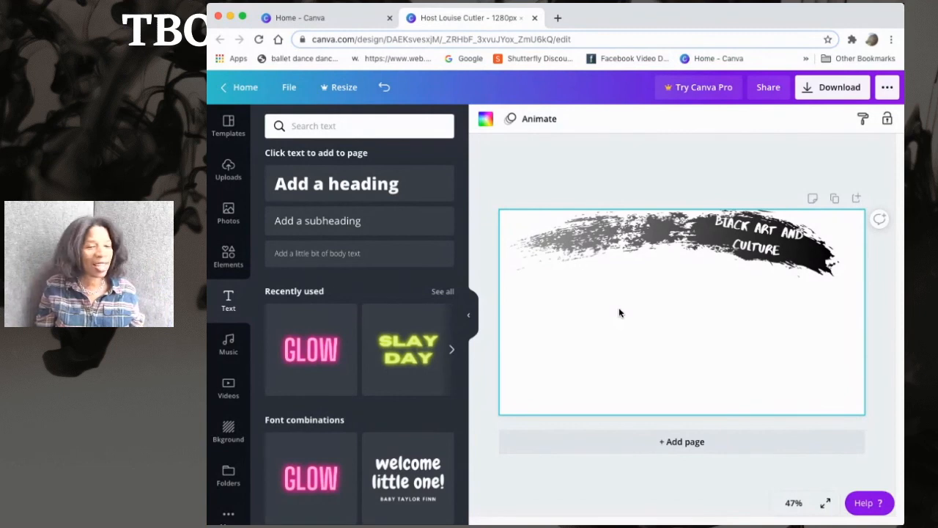
left_click(753, 242)
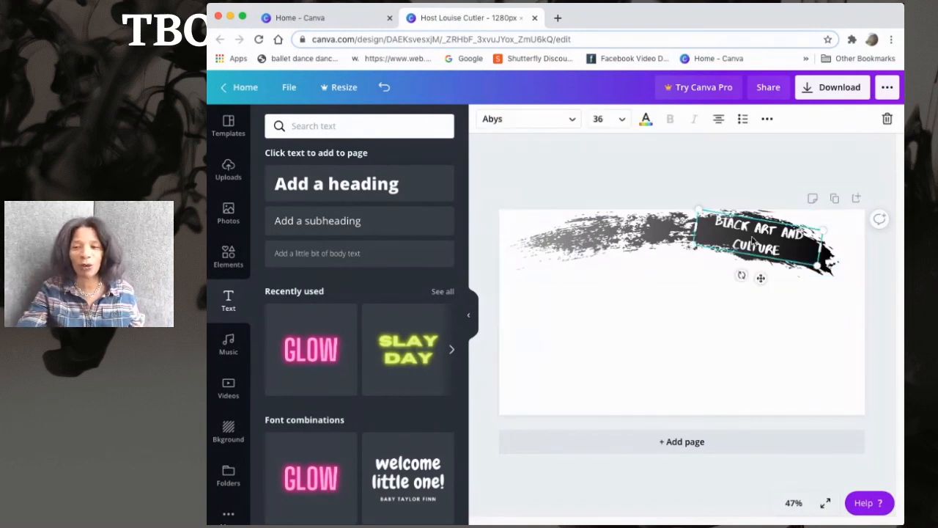
left_click_drag(753, 244, 753, 240)
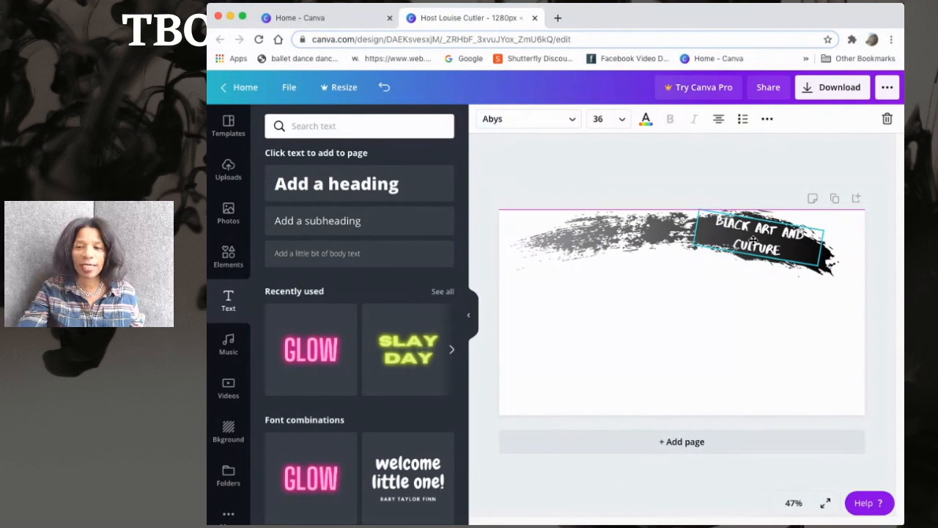
left_click_drag(753, 239, 753, 242)
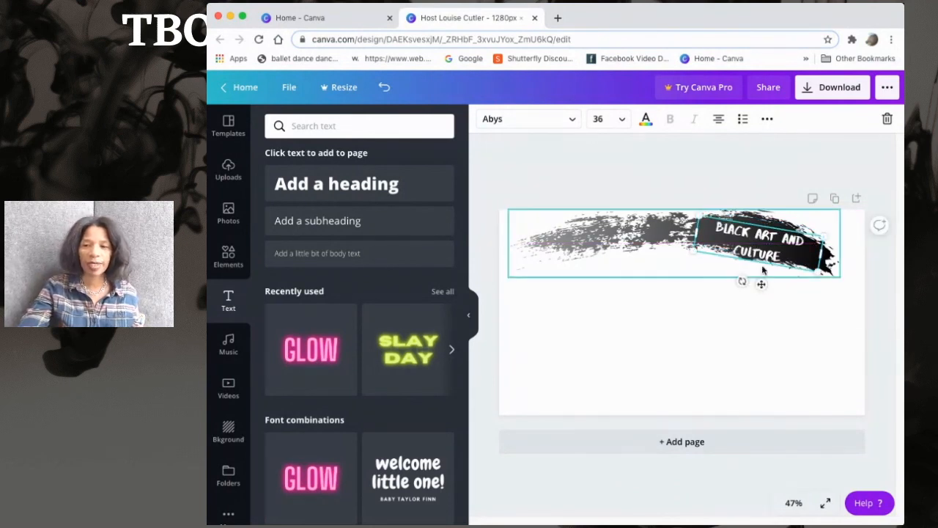
left_click_drag(758, 265, 757, 256)
left_click(726, 320)
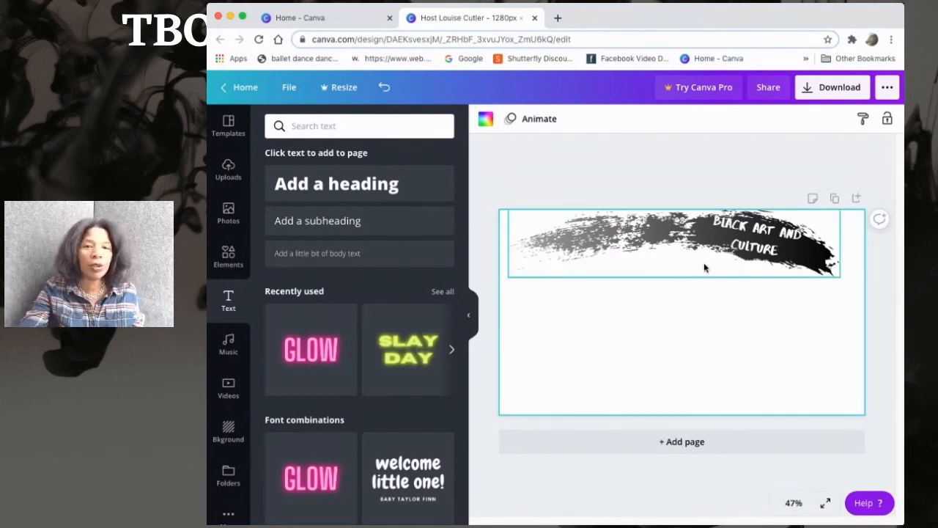
Add a black square shape and resize it into a bar along the canvas's bottom-left edge
left_click(226, 258)
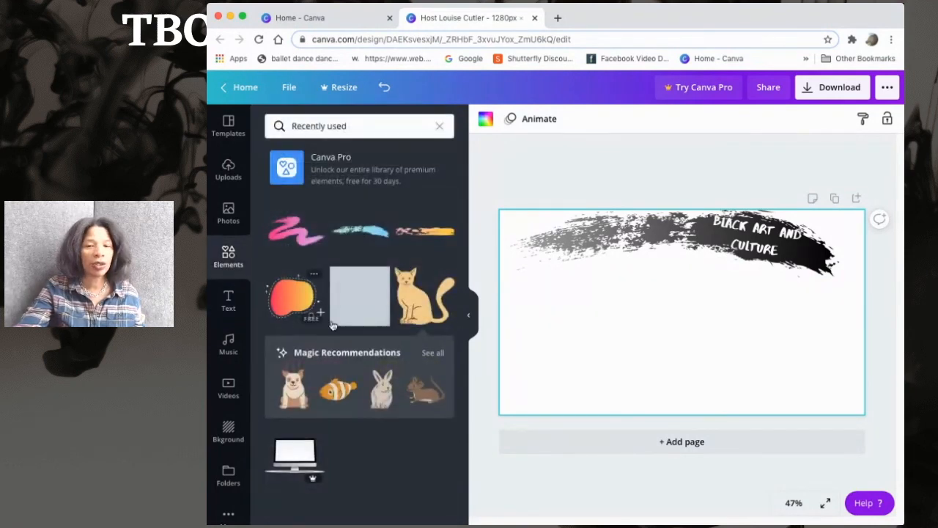
left_click(228, 258)
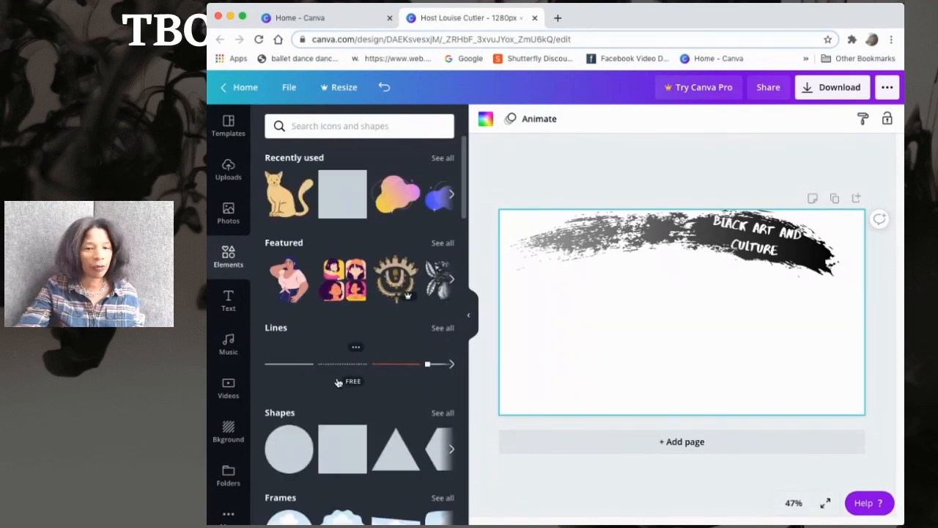
scroll(337, 378, "down", 3)
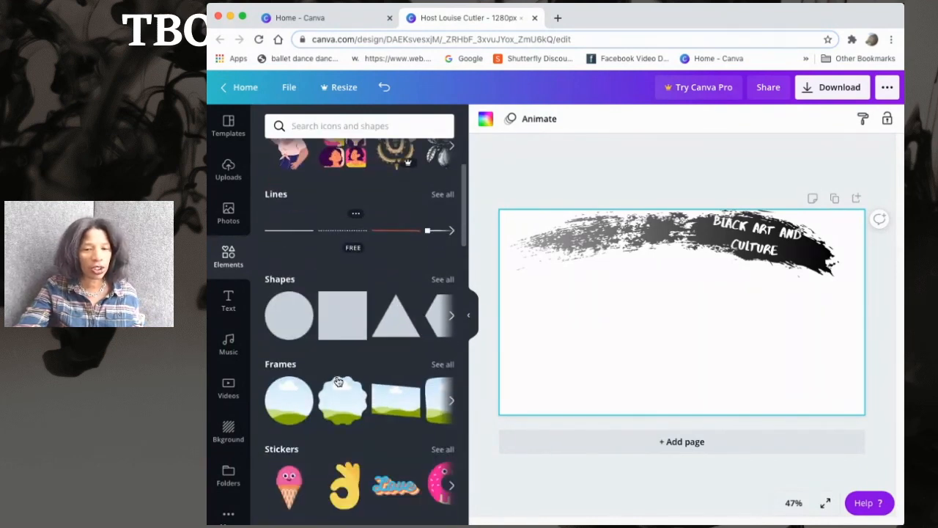
left_click(343, 324)
left_click_drag(677, 298, 531, 422)
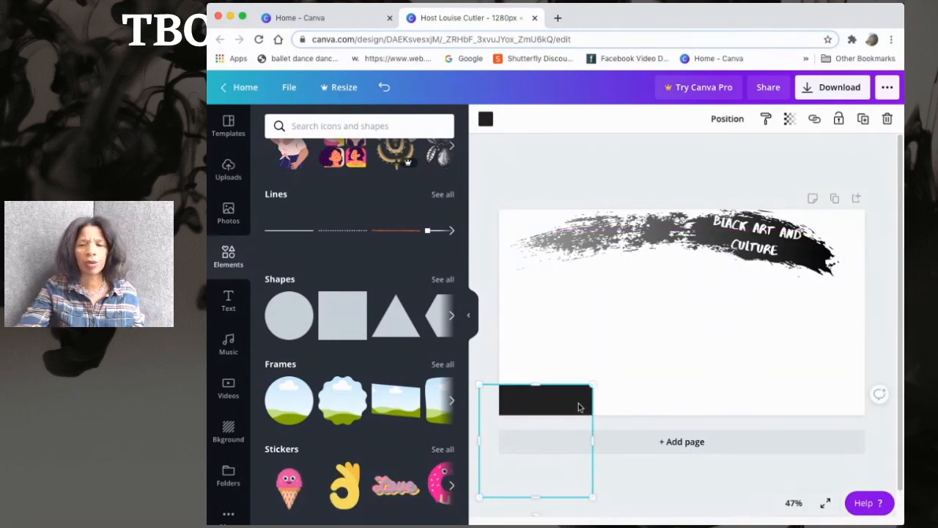
left_click_drag(535, 497, 564, 406)
Add a triangle shape, shrink it and place it at the bar's right end as an angled cap
left_click_drag(414, 343, 600, 355)
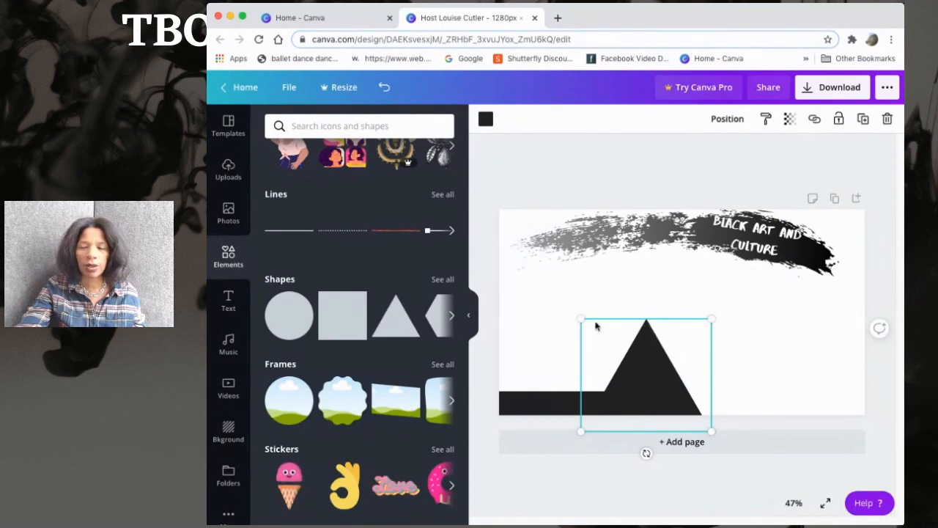
left_click_drag(581, 317, 605, 396)
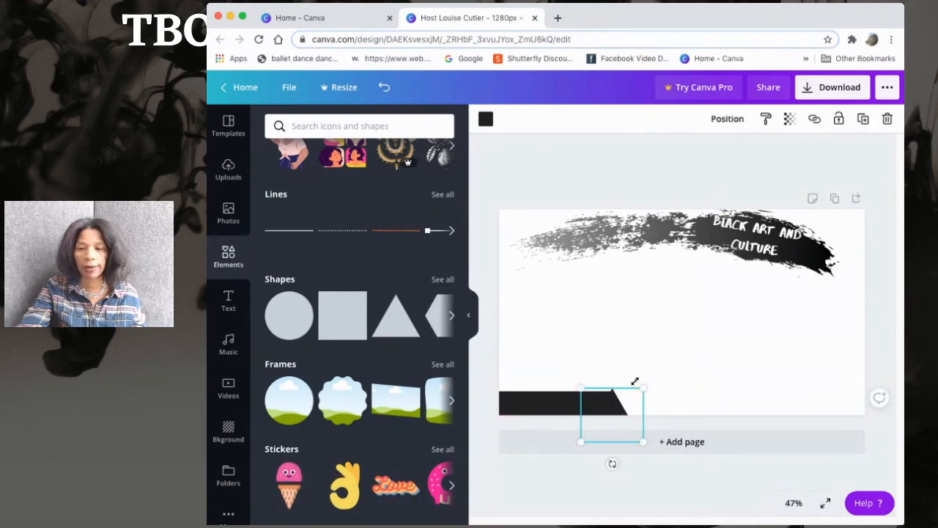
left_click_drag(642, 389, 643, 386)
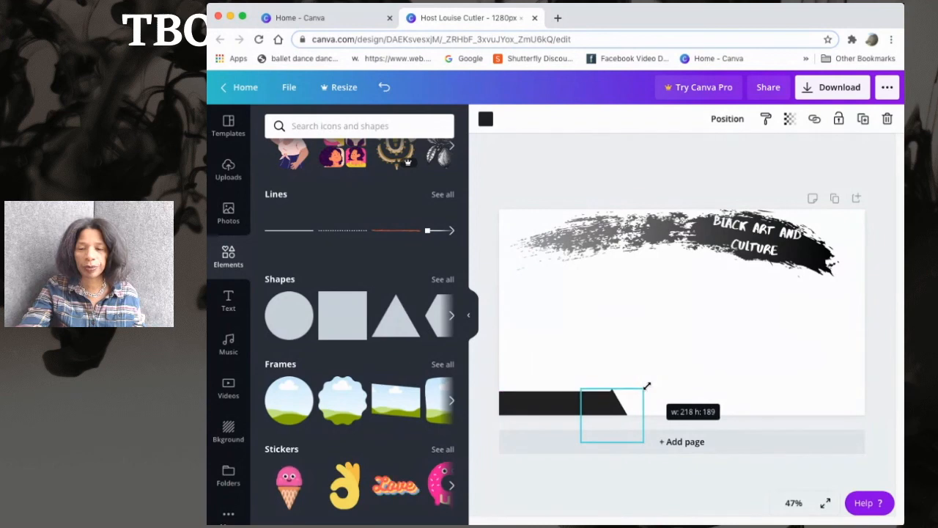
left_click_drag(612, 409, 613, 408)
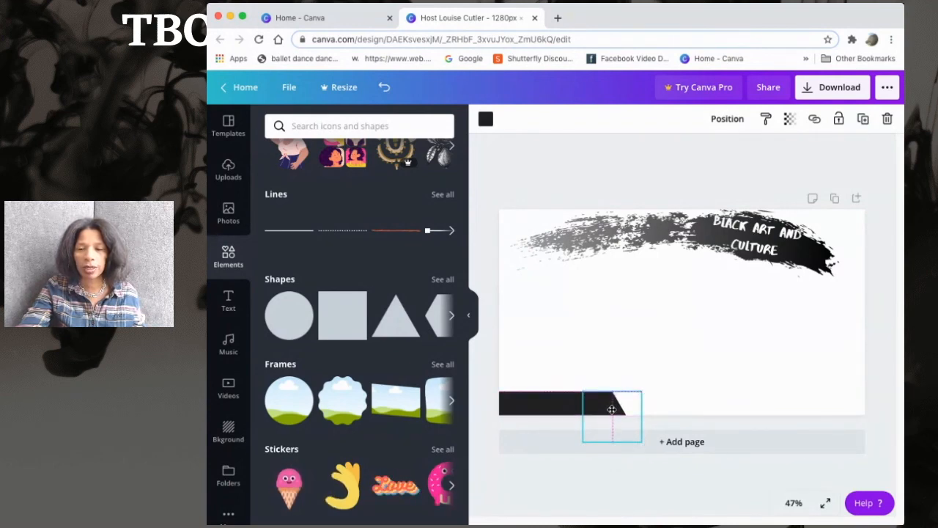
left_click(609, 464)
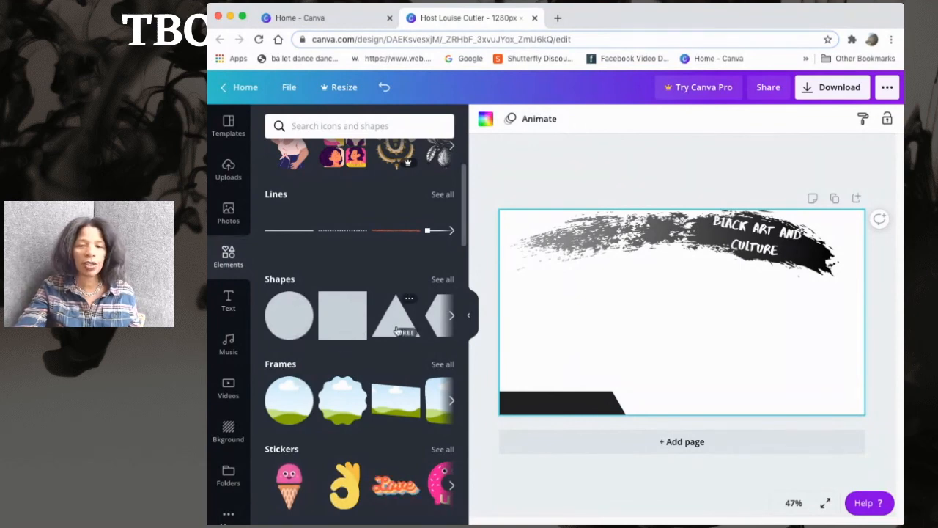
Add a hexagon shape and arrange it with the triangle and bar into a stepped block in the bottom-right corner
left_click_drag(436, 321, 609, 371)
left_click(542, 345)
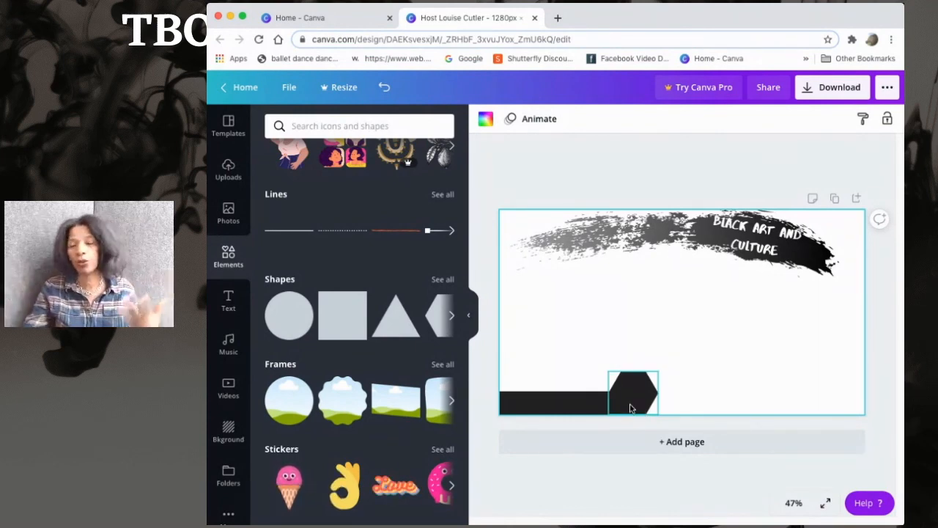
left_click_drag(649, 396, 845, 397)
left_click_drag(612, 404, 831, 404)
left_click_drag(563, 412, 720, 408)
left_click_drag(753, 406, 778, 403)
left_click(555, 372)
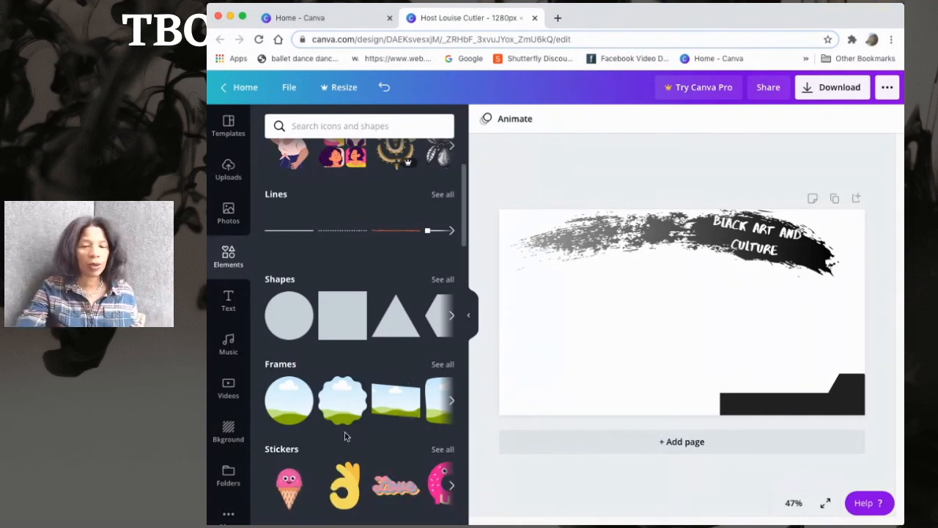
Scroll through the element library's categories looking for a decorative graphic
scroll(340, 425, "down", 1)
scroll(339, 425, "down", 2)
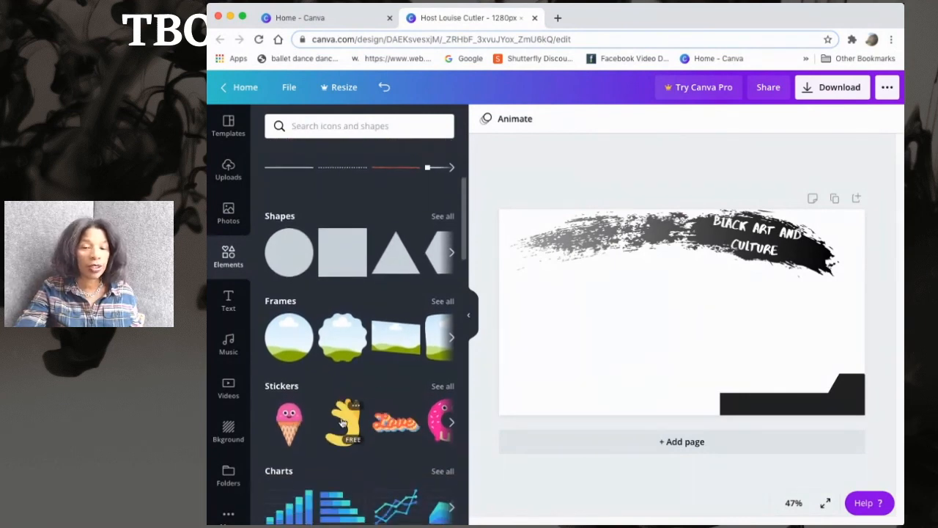
scroll(383, 369, "down", 3)
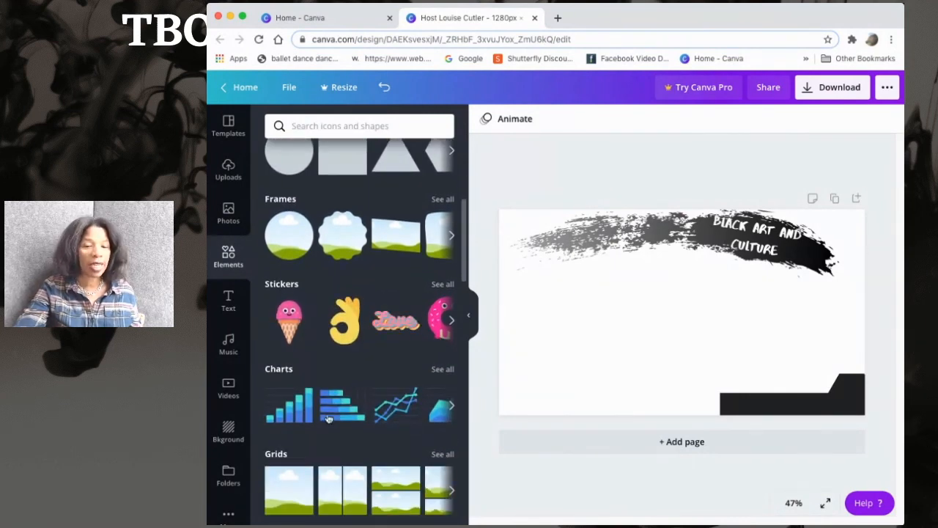
scroll(327, 413, "down", 3)
scroll(328, 413, "down", 3)
scroll(327, 415, "down", 6)
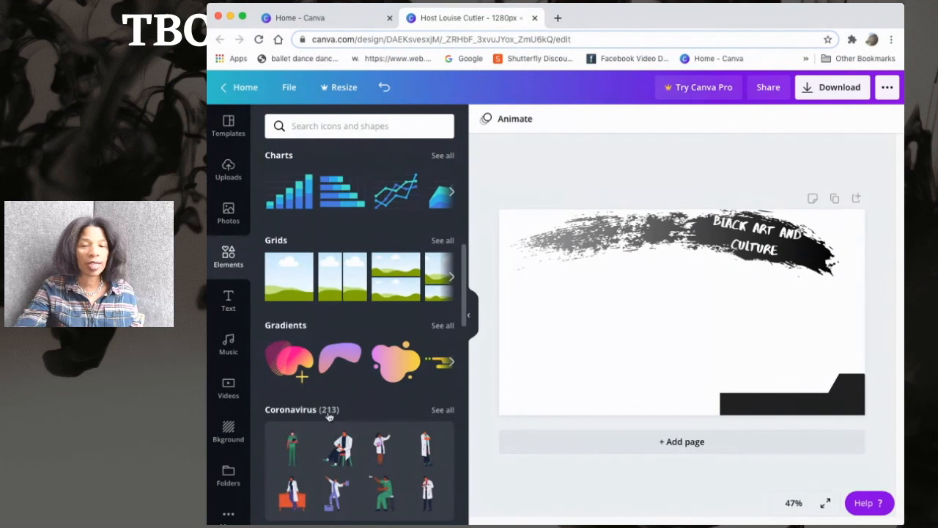
scroll(328, 417, "down", 12)
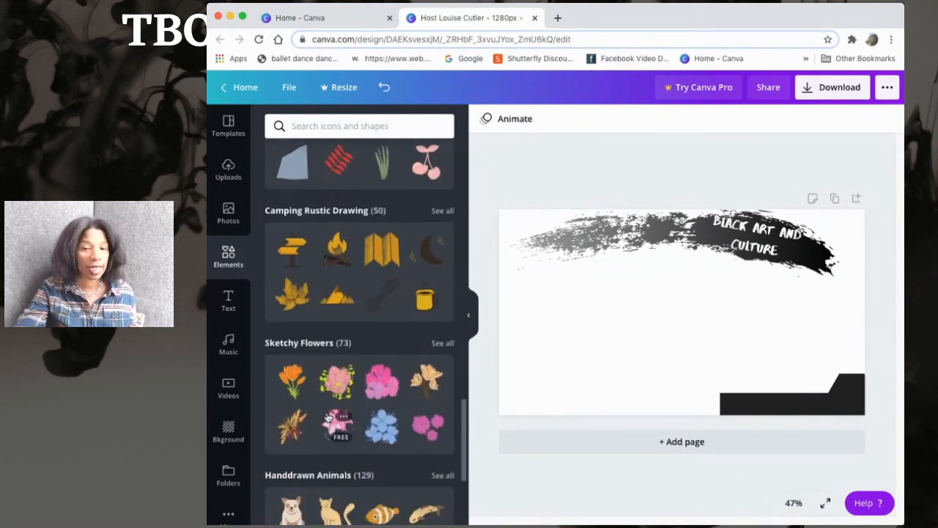
scroll(328, 416, "down", 1)
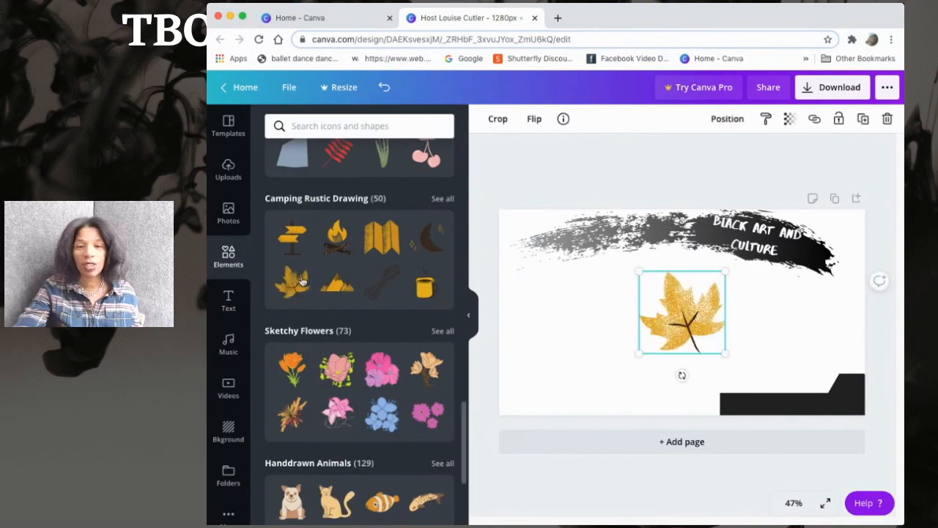
Shrink the maple leaf graphic and place it at the left end of the brush-stroke banner
left_click_drag(687, 323, 734, 408)
left_click_drag(691, 361, 700, 371)
left_click_drag(735, 403, 728, 398)
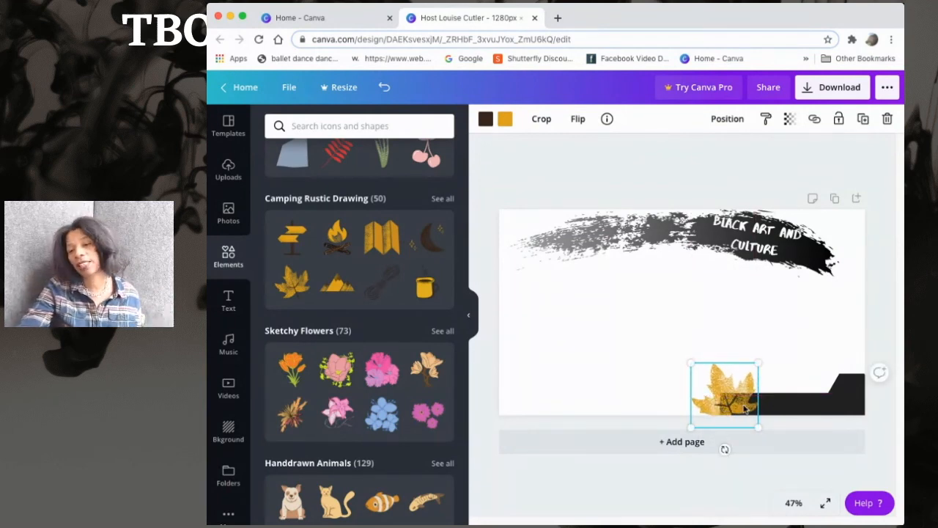
mouse_move(727, 400)
left_mouse_down()
mouse_move(620, 249)
mouse_move(544, 251)
left_mouse_up()
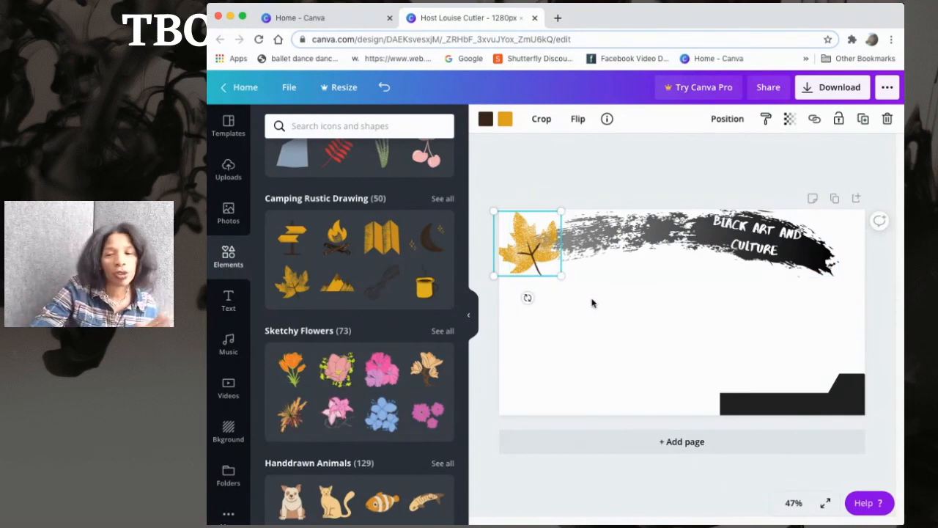
Delete the black bar, triangle and hexagon block from the bottom-right corner
left_click(579, 323)
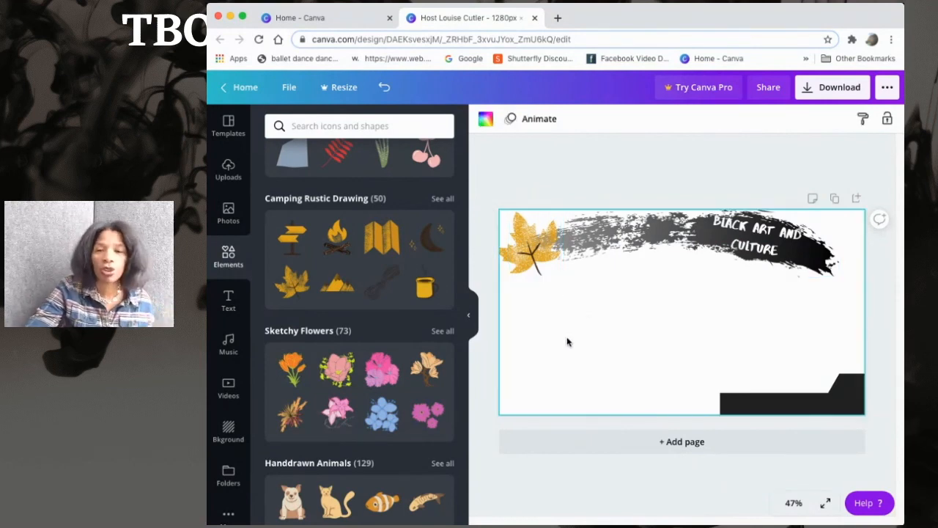
left_click(850, 389)
left_click_drag(850, 389, 832, 398)
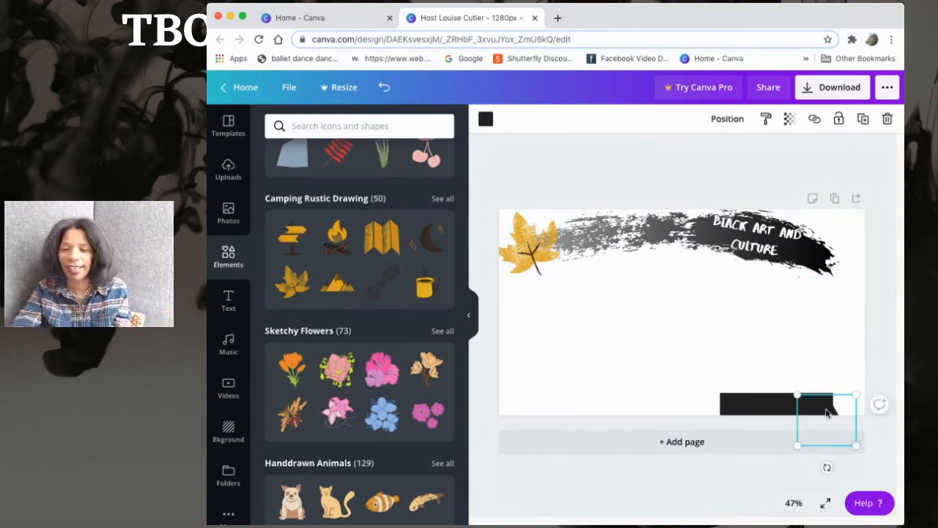
key("Delete")
left_click(817, 407)
key("Delete")
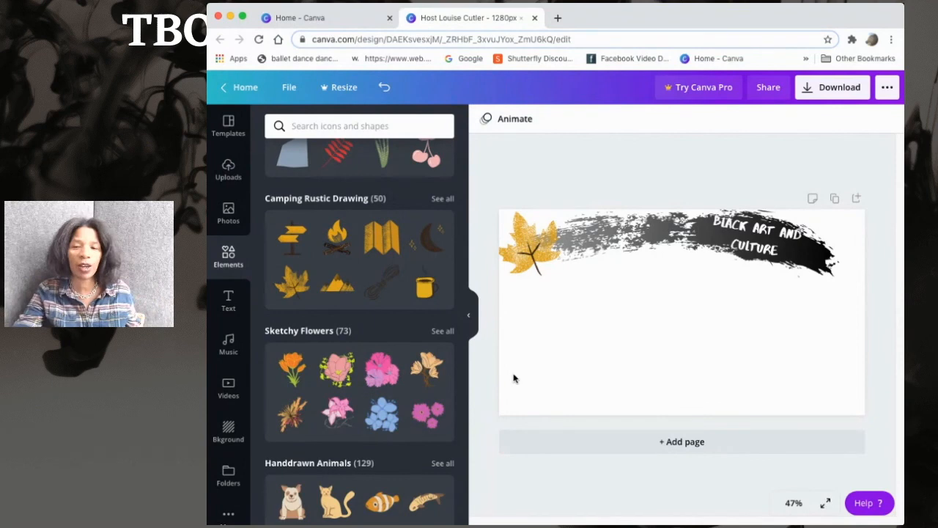
Move the maple leaf to the banner's right end, tucked beside the title text
mouse_move(537, 269)
left_mouse_down()
mouse_move(648, 264)
mouse_move(857, 310)
mouse_move(837, 297)
mouse_move(843, 262)
mouse_move(838, 284)
left_mouse_up()
left_click(709, 390)
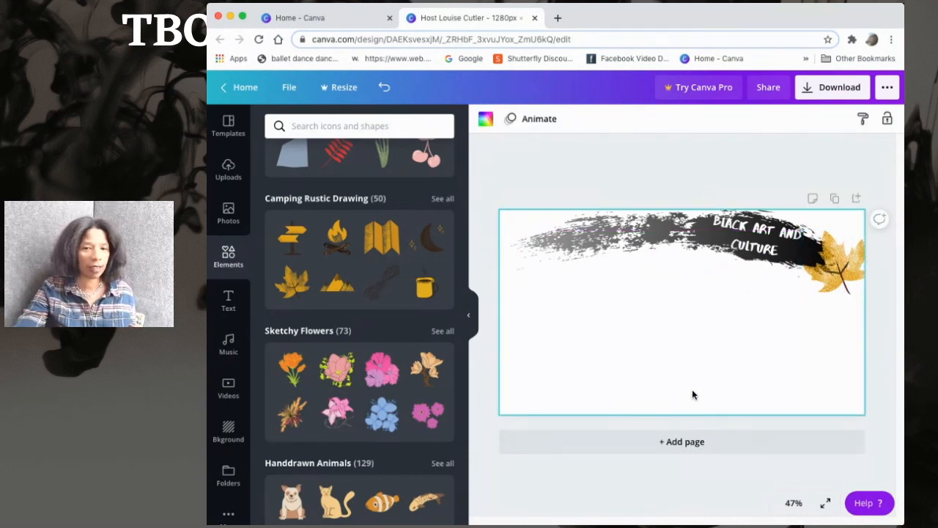
left_click(839, 282)
left_click_drag(839, 282, 834, 271)
left_click(726, 356)
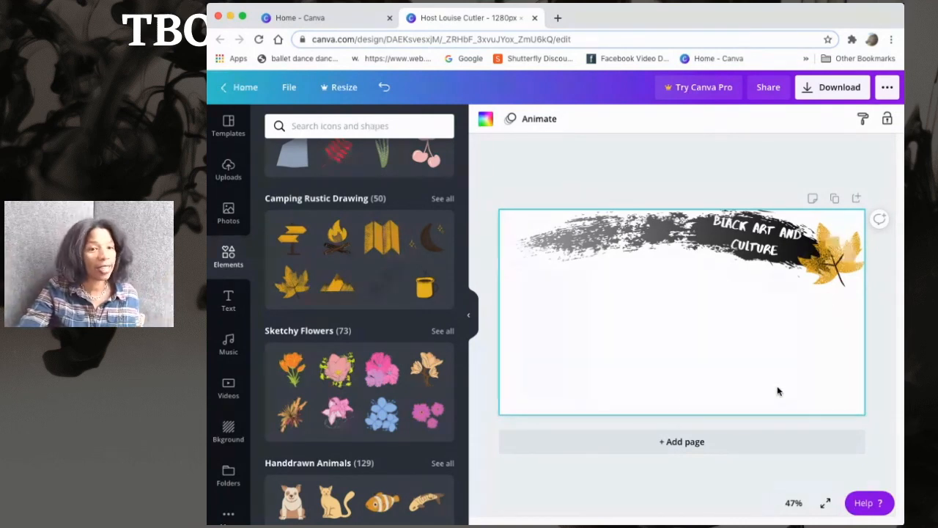
Download the design as a 1280 x 720 px PNG after trying the transparent background option, then close the confirmation
left_click(839, 88)
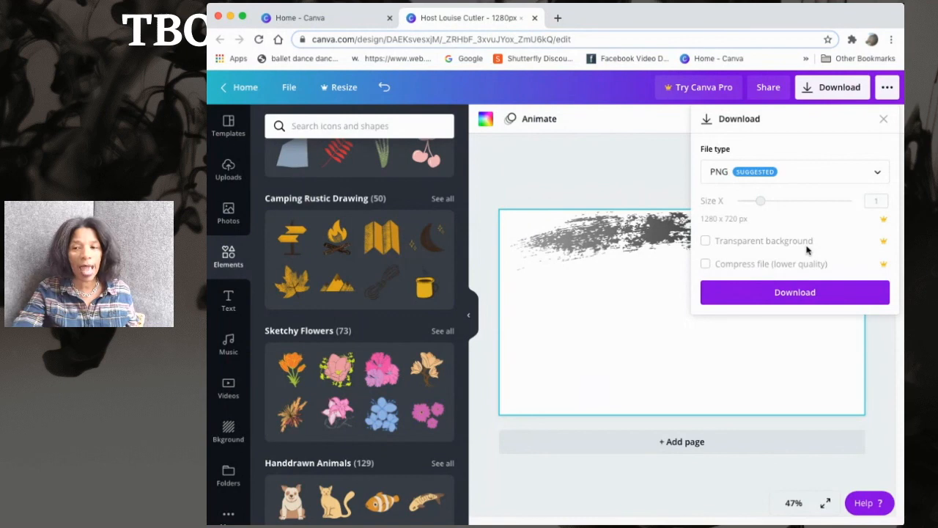
left_click(881, 245)
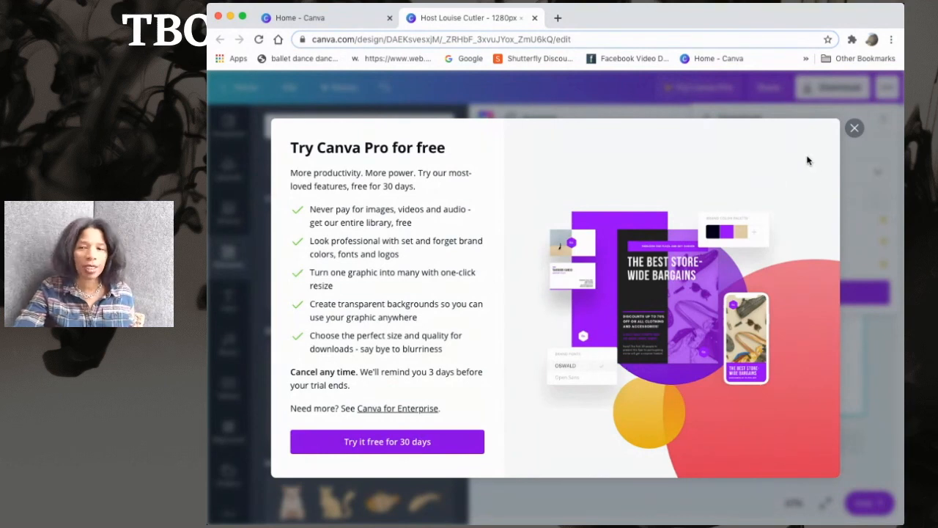
left_click(854, 129)
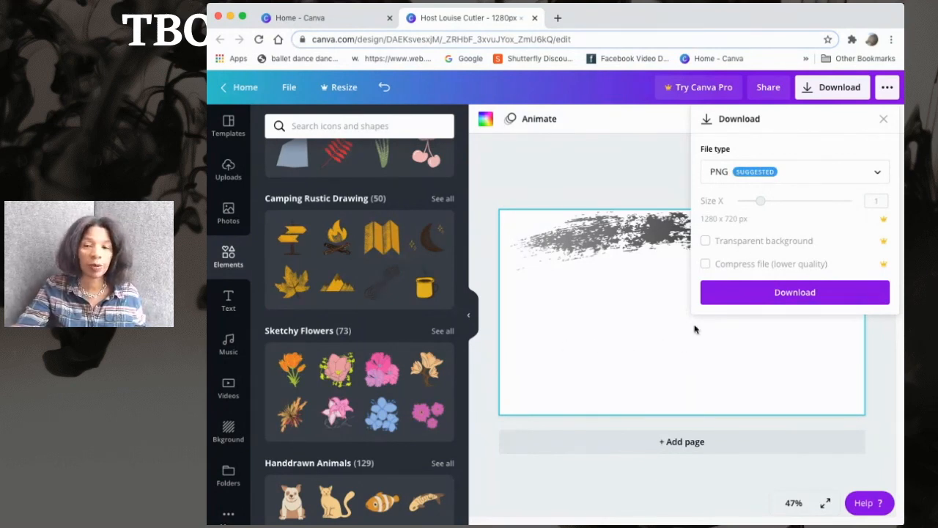
left_click(788, 297)
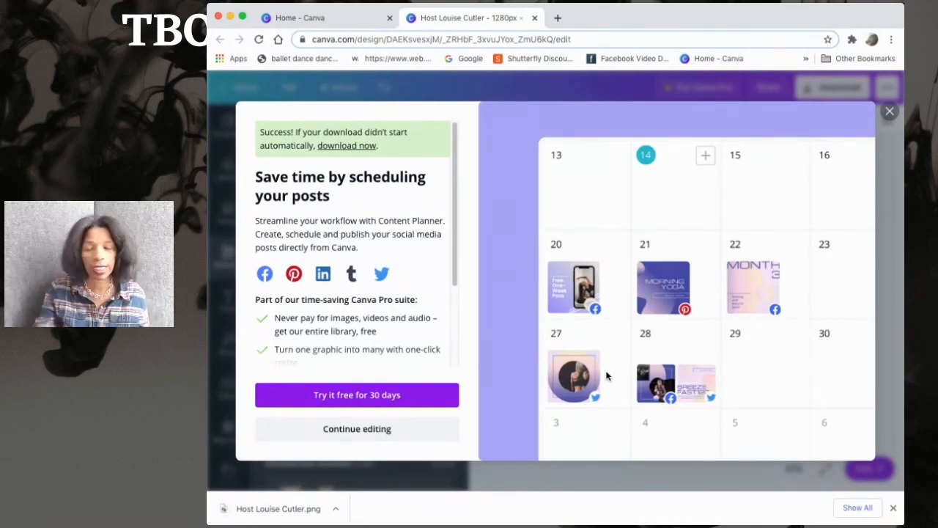
left_click(889, 111)
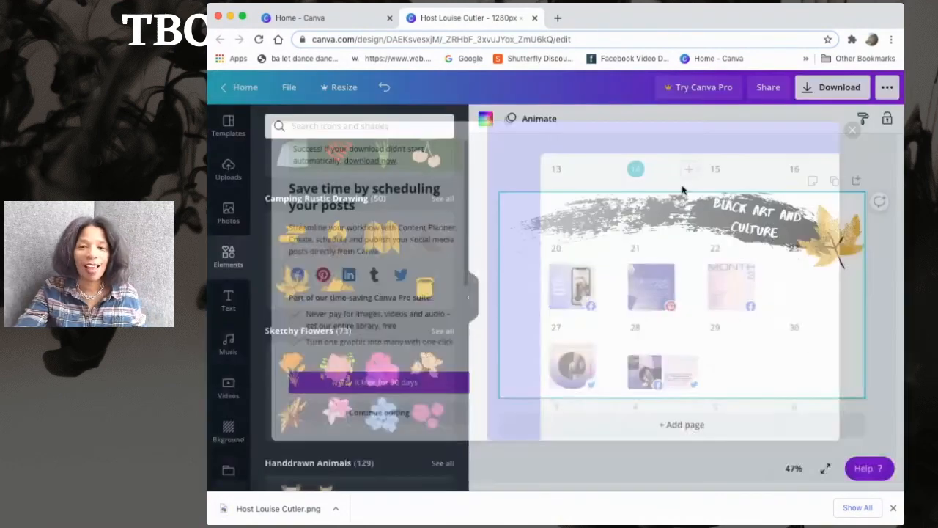